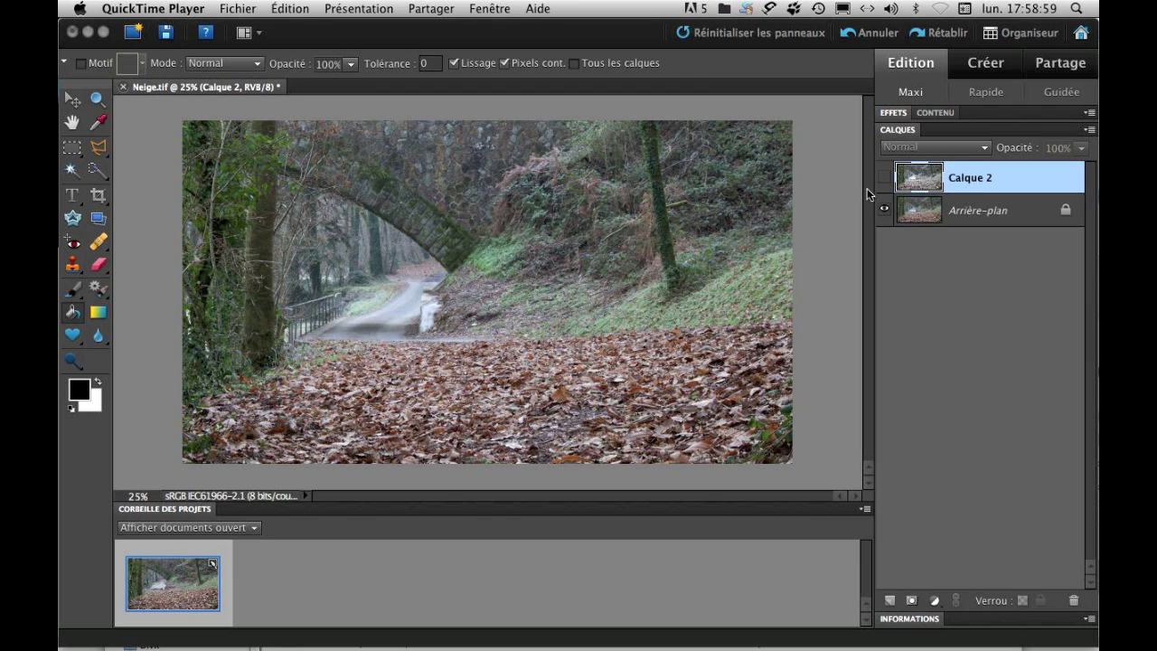
- Compare the photo with and without the snow effect by toggling the visibility of the layer Calque 2
left_click(885, 180)
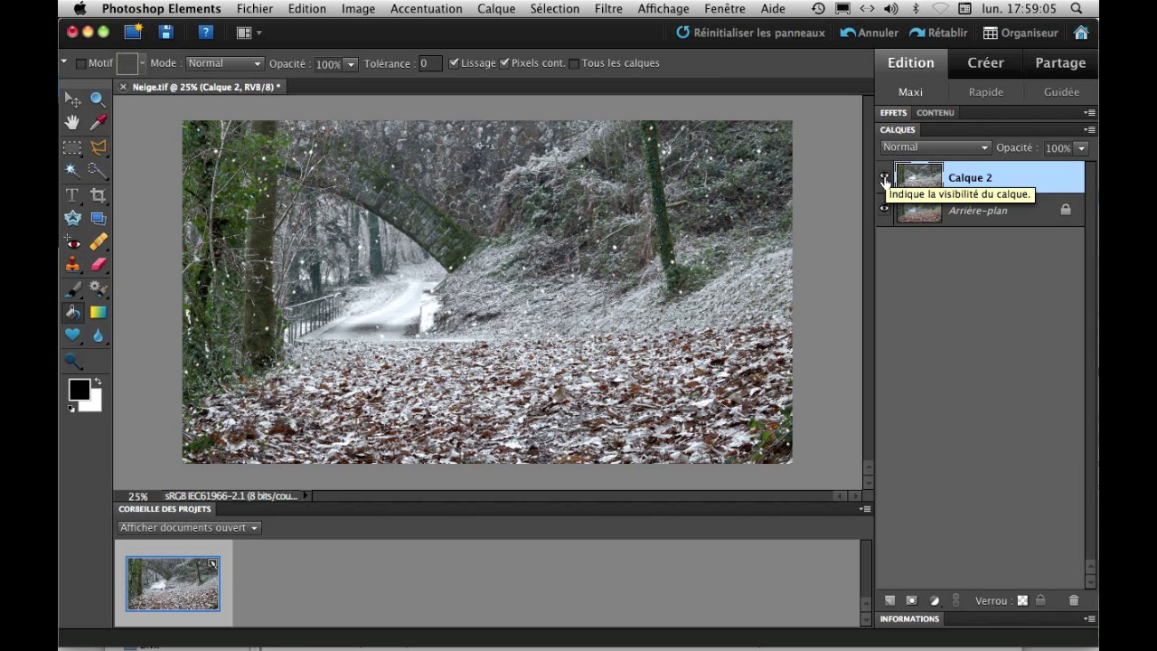
left_click(885, 180)
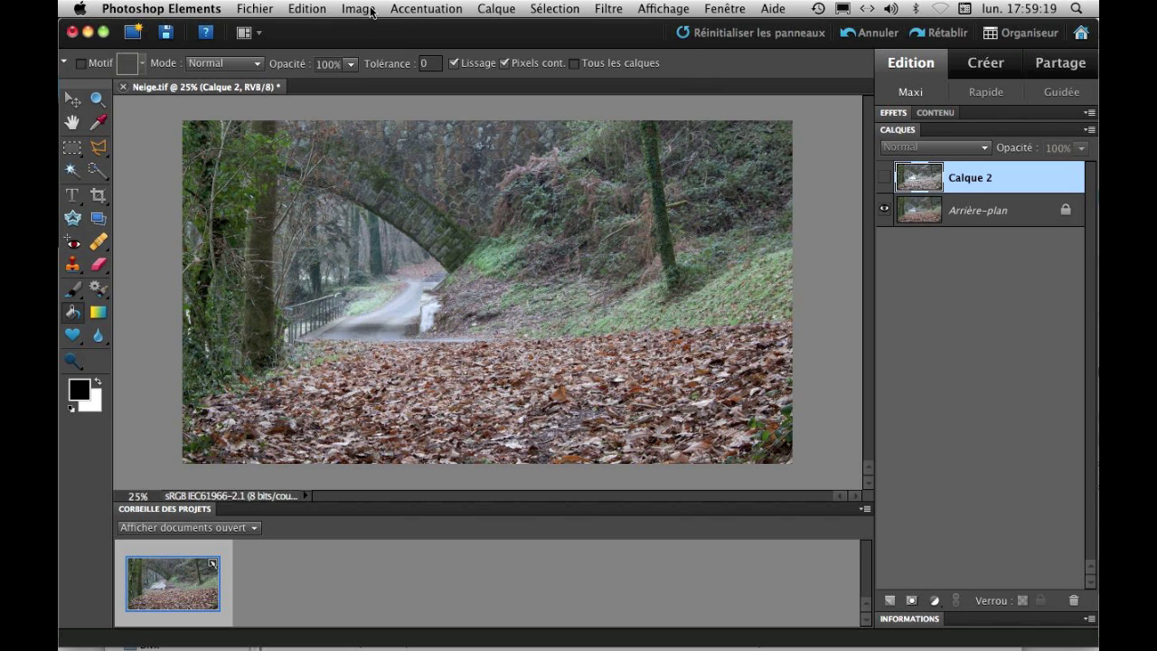
left_click(422, 10)
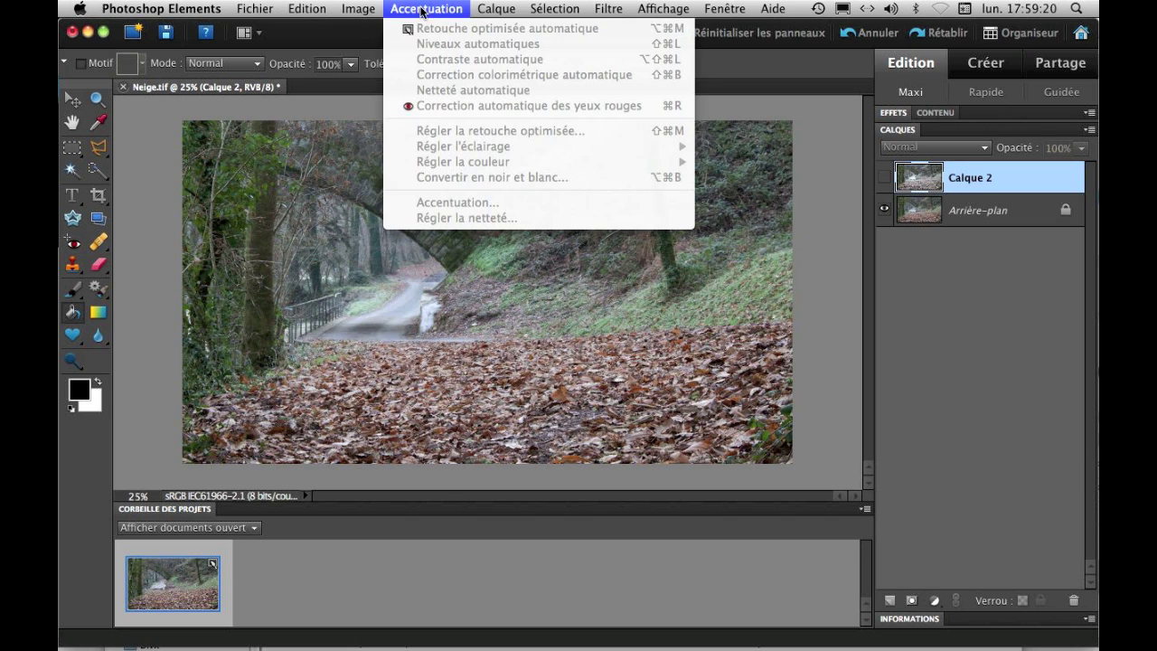
left_click(944, 217)
left_click(883, 177)
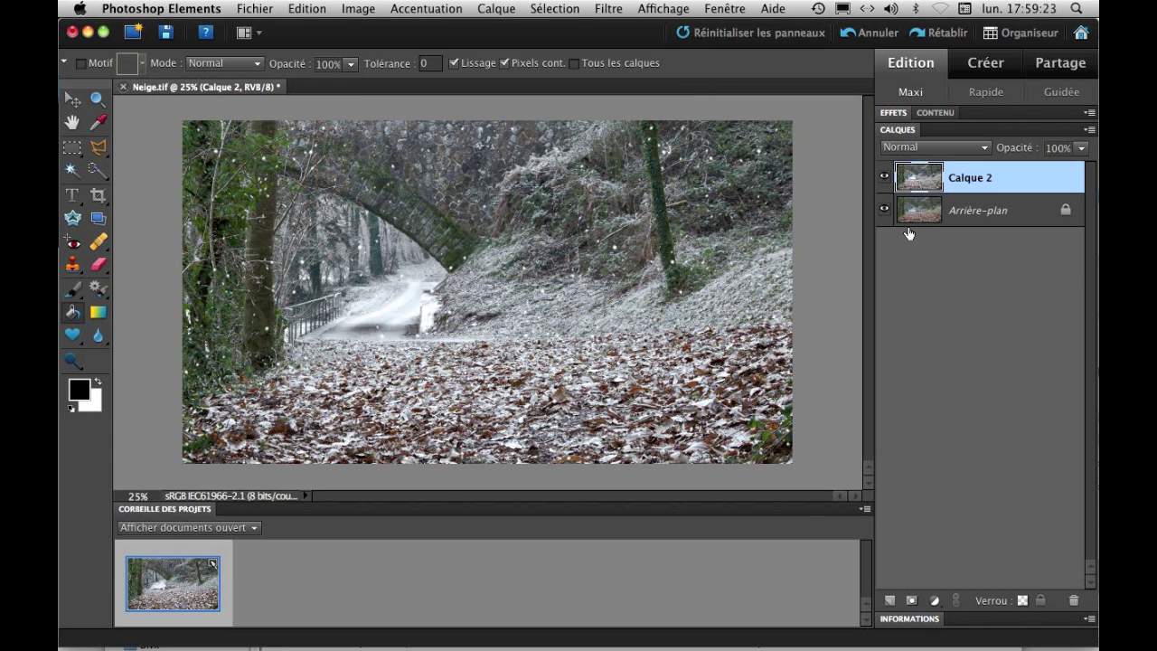
left_click(884, 176)
left_click(957, 223)
left_click(426, 9)
mouse_move(450, 165)
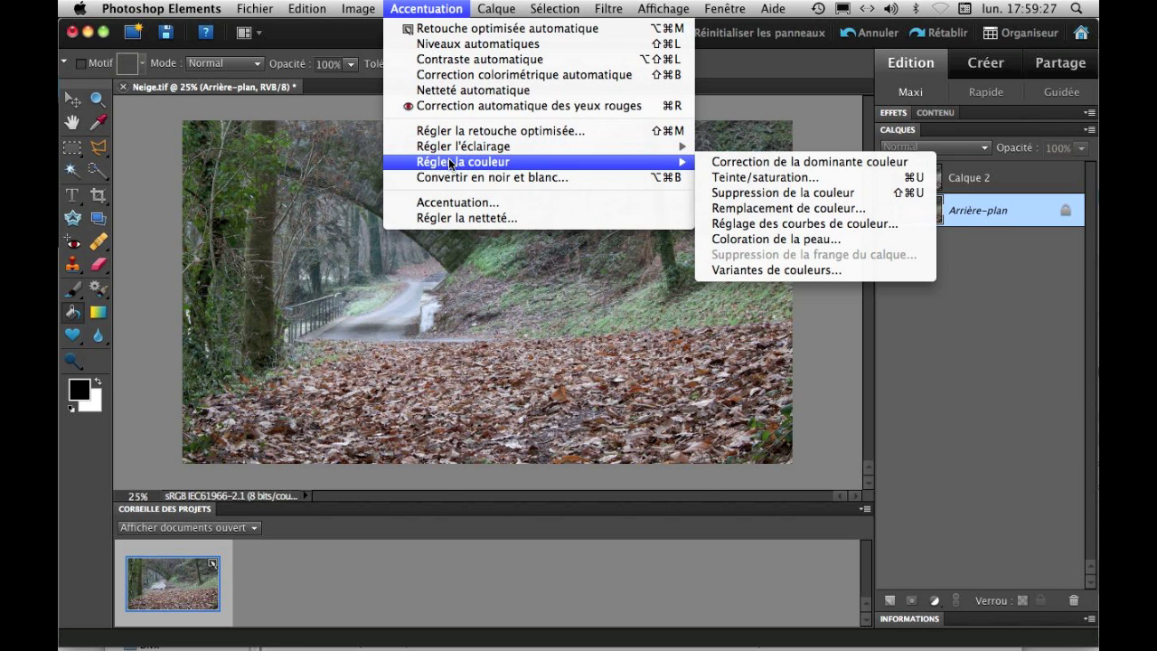
left_click(818, 165)
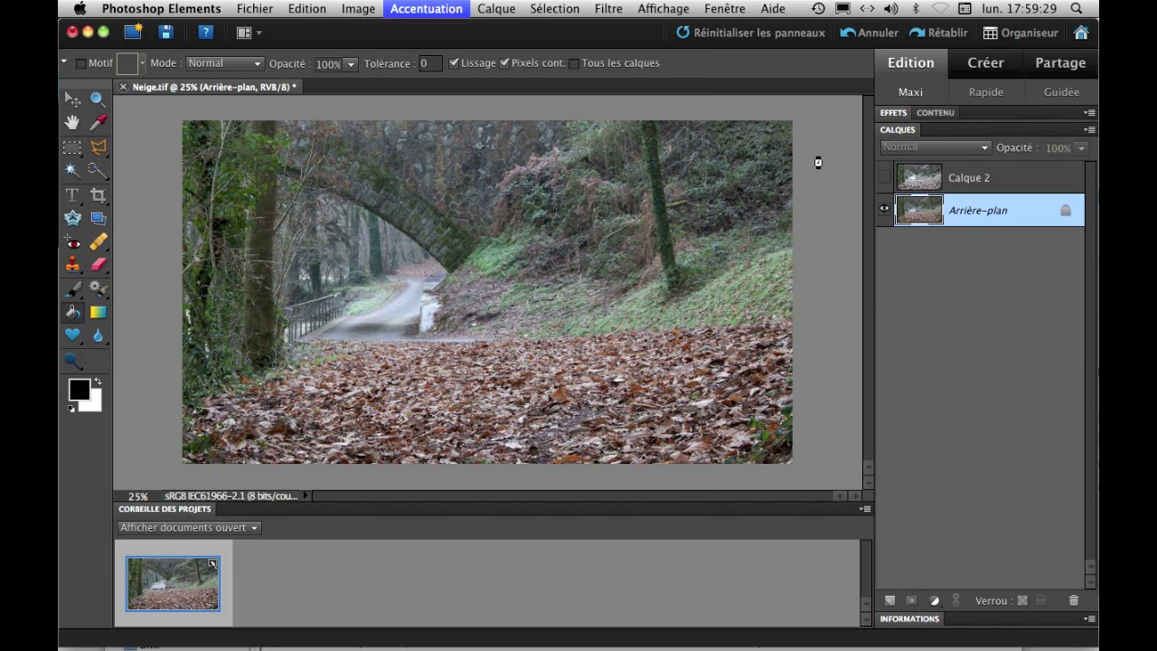
left_click_drag(835, 394, 678, 381)
left_click(1026, 318)
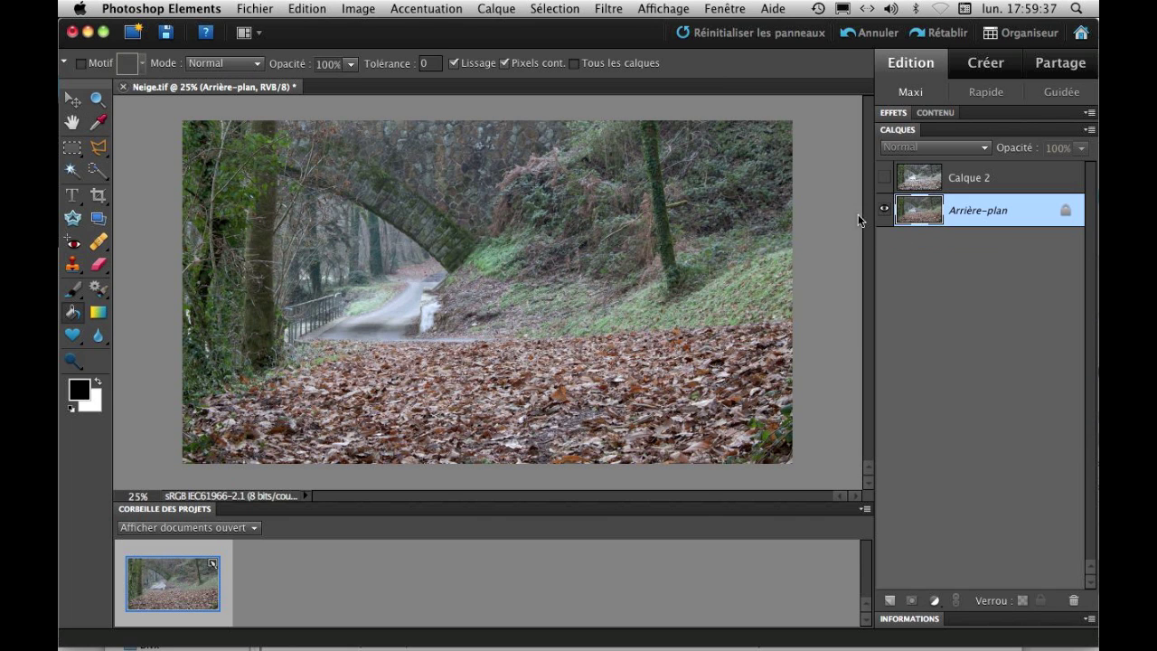
- Check the snow effect of Calque 2 once more and delete that layer
left_click(886, 179)
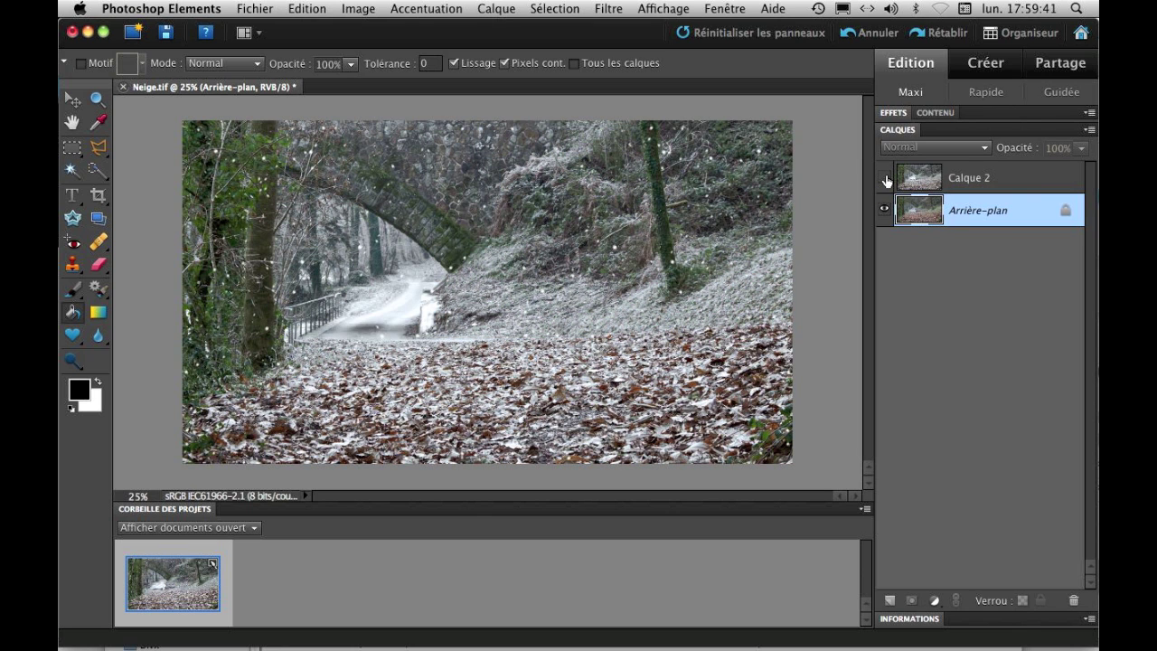
left_click(886, 177)
left_click(978, 181)
left_click_drag(913, 178, 1073, 600)
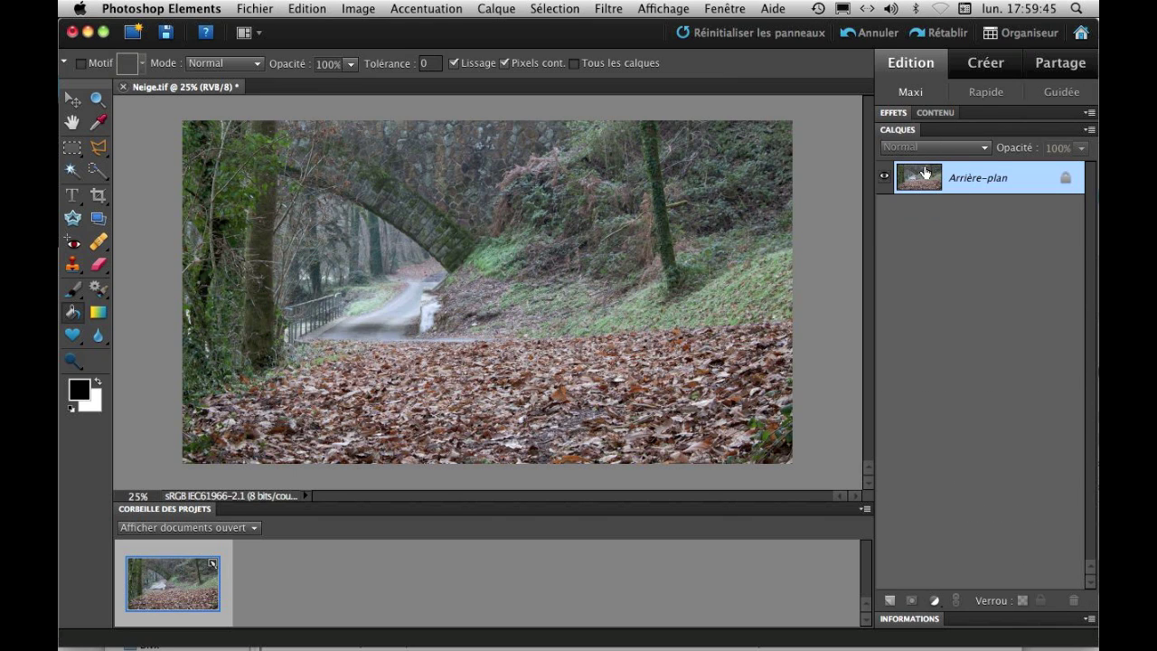
- Duplicate the Arrière-plan layer and remove all colour from the copy
left_click_drag(922, 179, 891, 601)
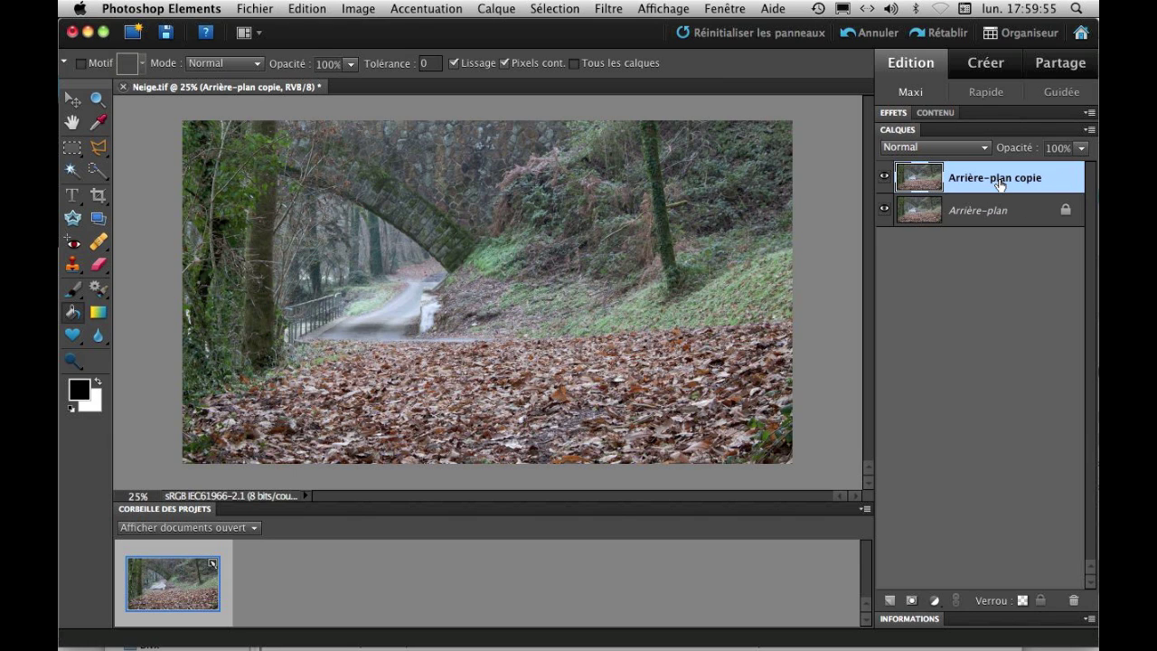
left_click(413, 13)
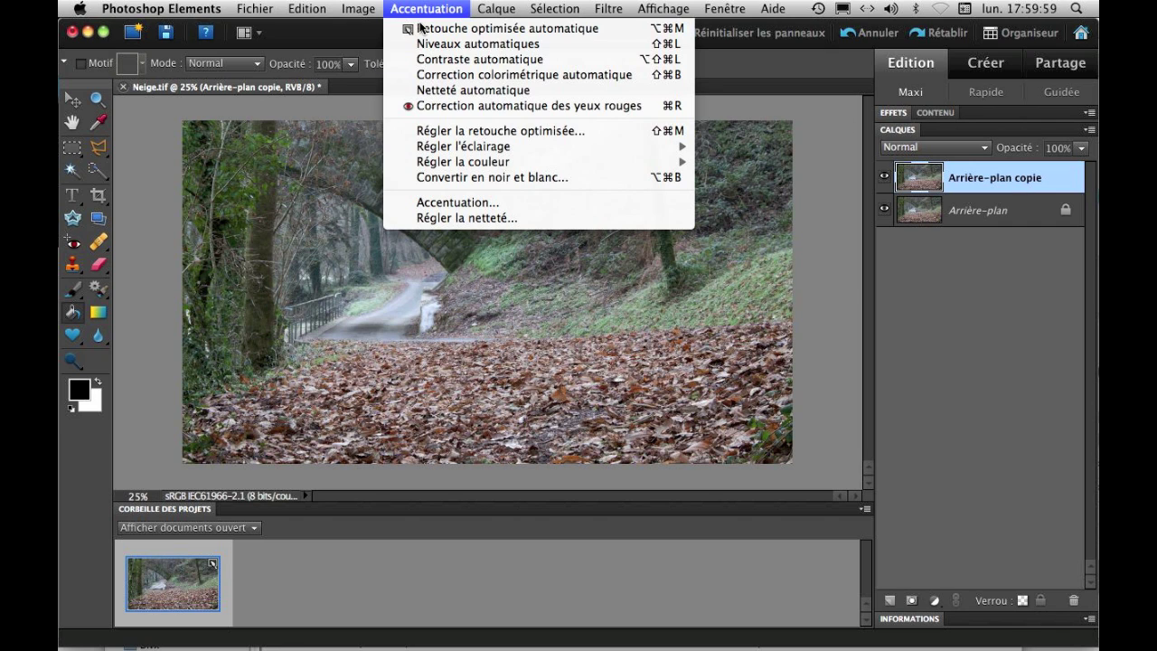
mouse_move(506, 162)
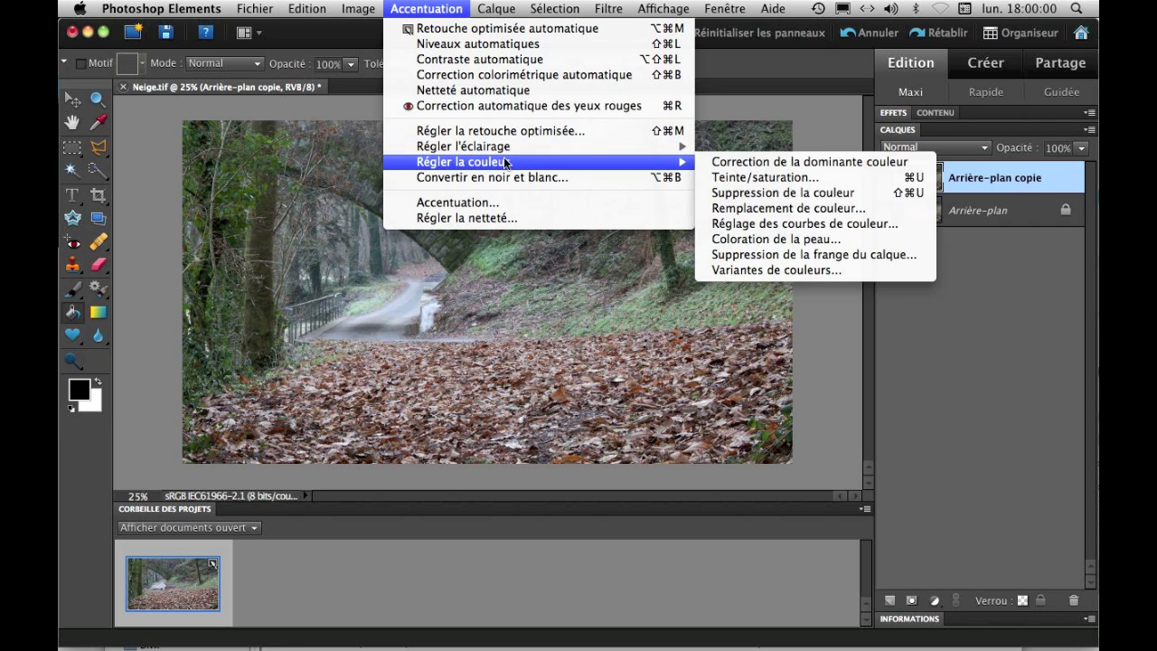
left_click(795, 193)
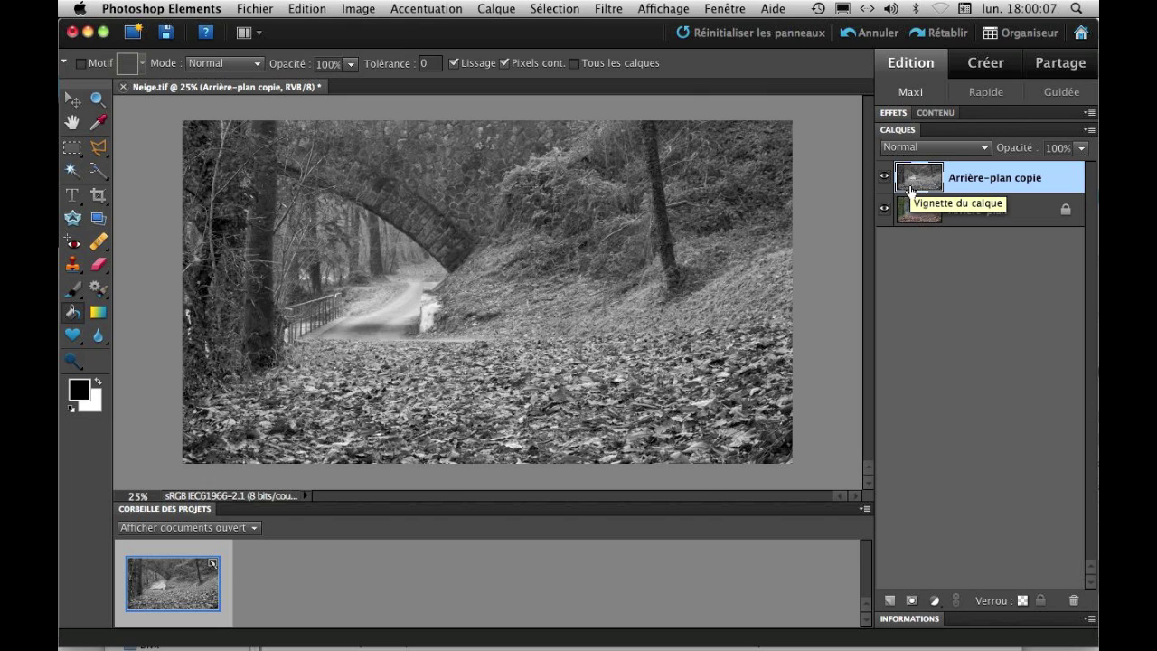
- Start a Levels adjustment on the black-and-white copy with input black point 23 and white point 214
left_click(425, 10)
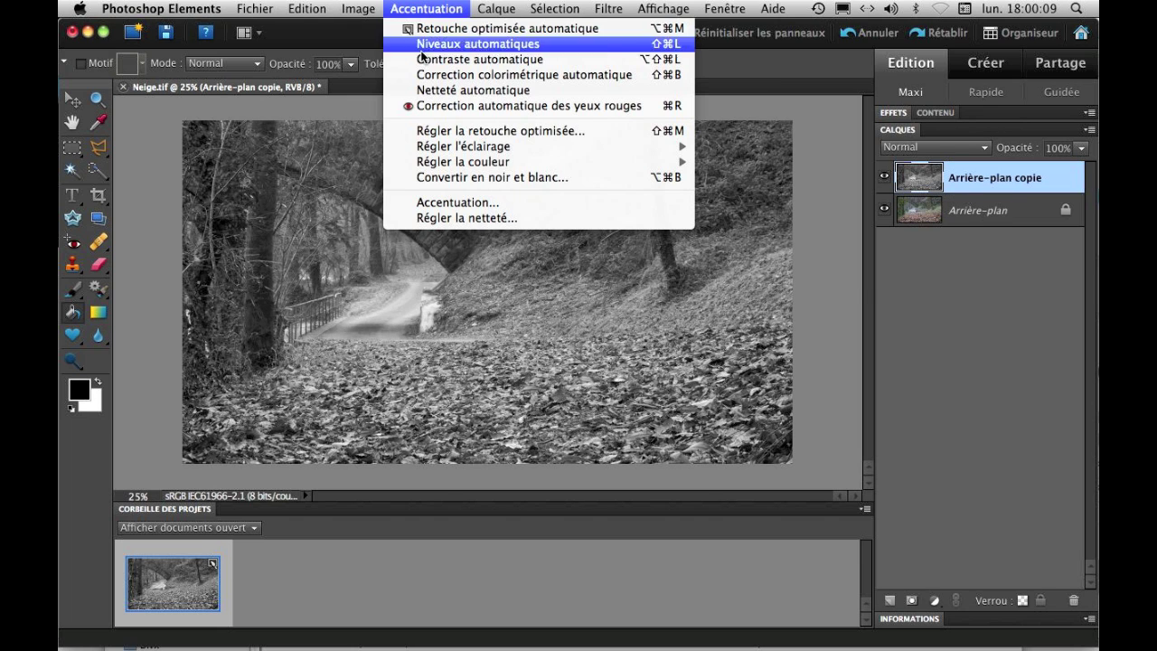
mouse_move(462, 151)
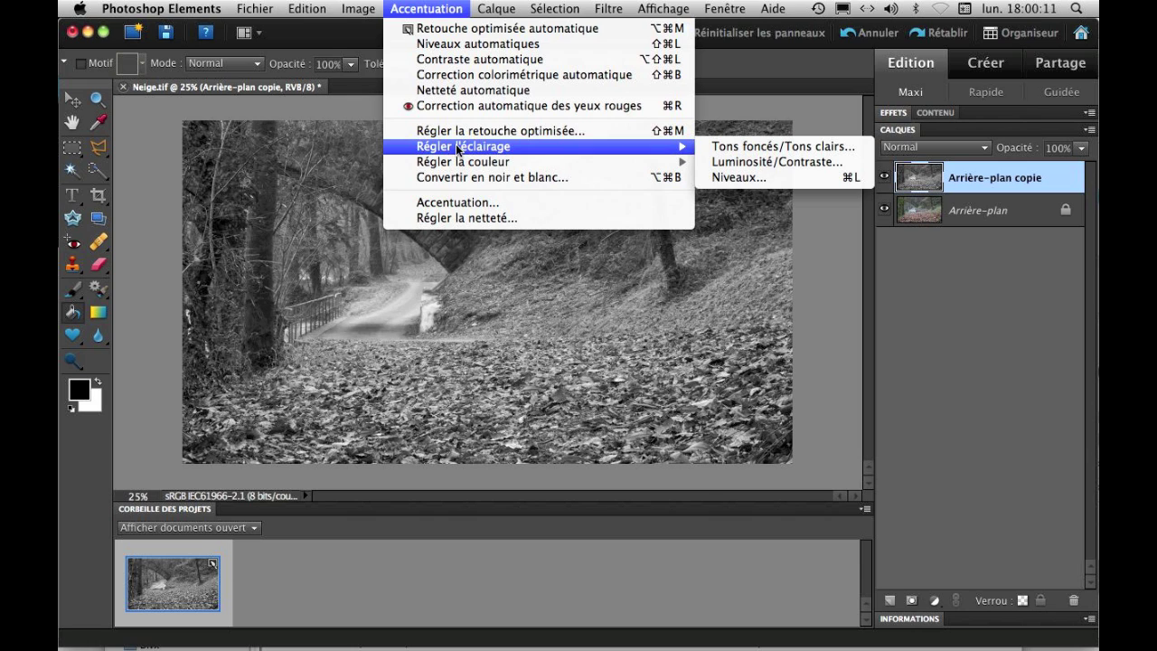
left_click(743, 176)
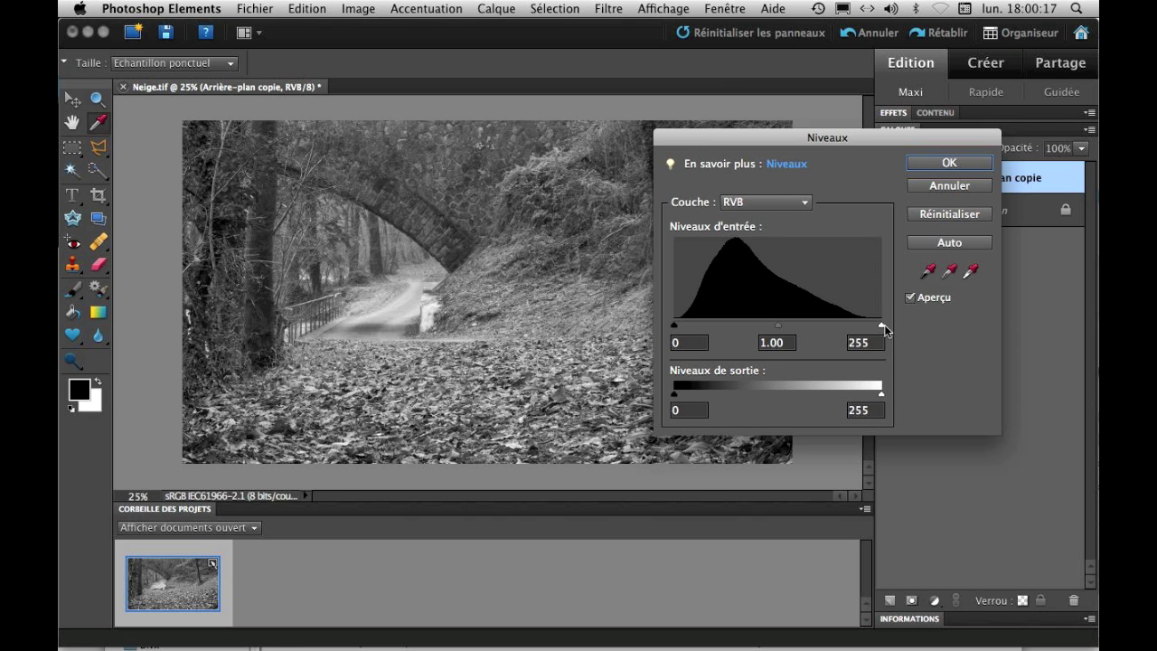
left_click(684, 342)
left_click(866, 342)
left_click_drag(880, 323, 819, 325)
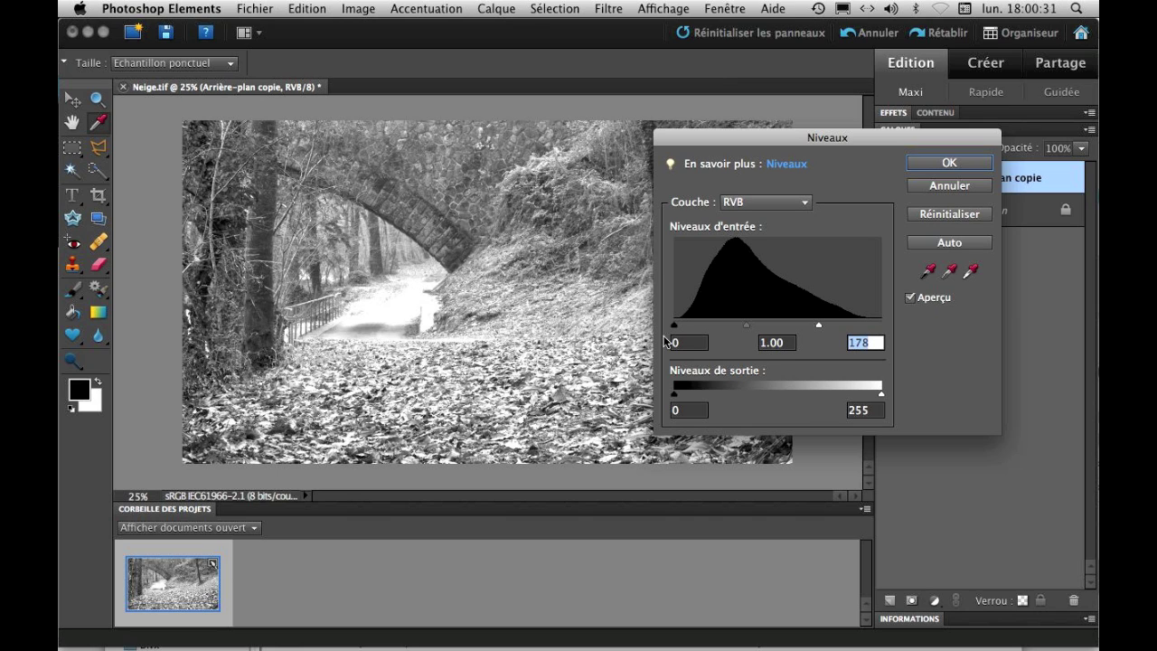
left_click_drag(674, 328, 692, 325)
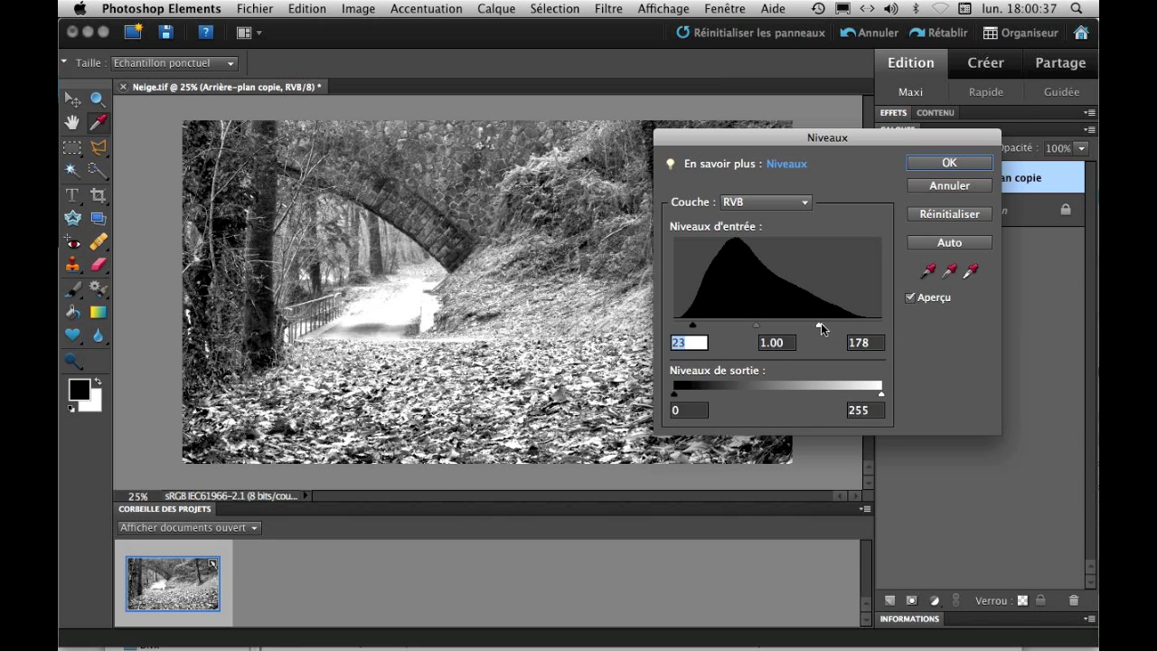
left_click_drag(820, 322, 847, 324)
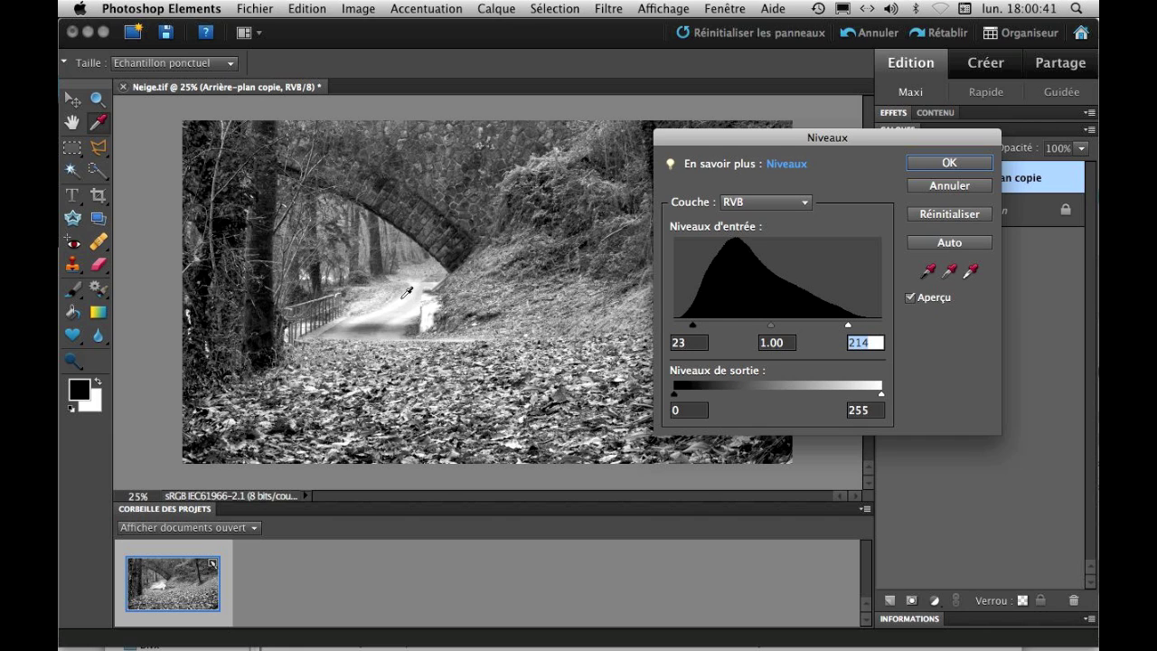
- Set the Levels input black point to 37 and the midtones to 1.54, and apply the adjustment
left_click_drag(692, 323, 703, 323)
mouse_move(775, 323)
left_mouse_down()
mouse_move(730, 330)
mouse_move(776, 331)
mouse_move(737, 331)
mouse_move(756, 331)
left_mouse_up()
left_click_drag(685, 141, 637, 137)
left_click_drag(707, 322, 703, 322)
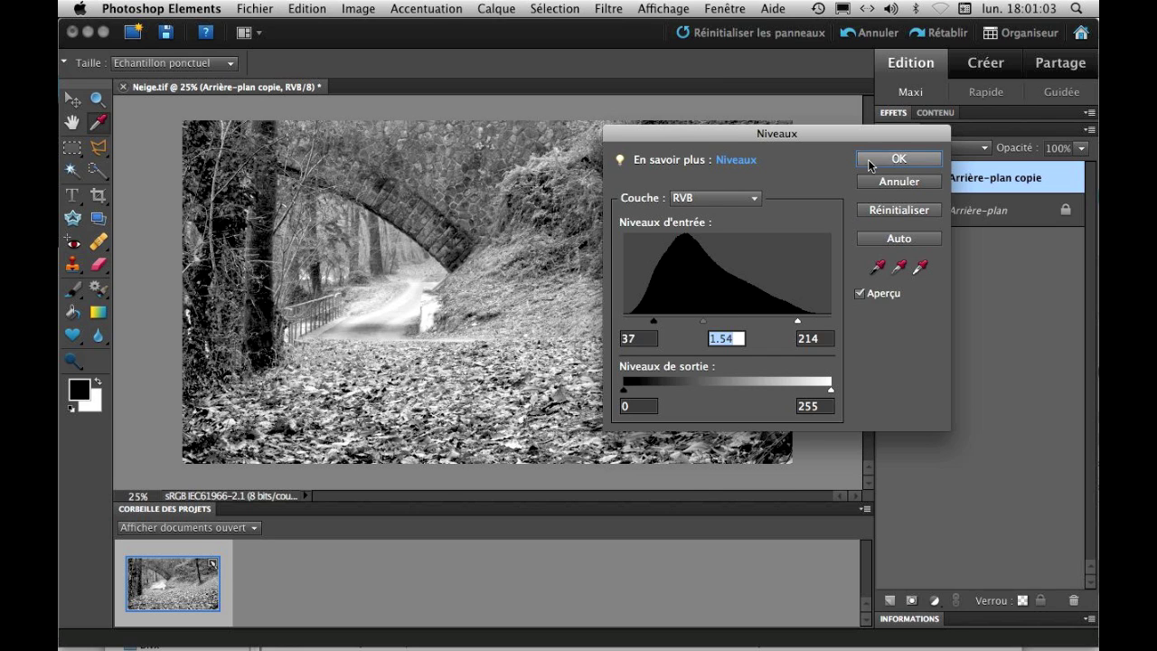
left_click(870, 162)
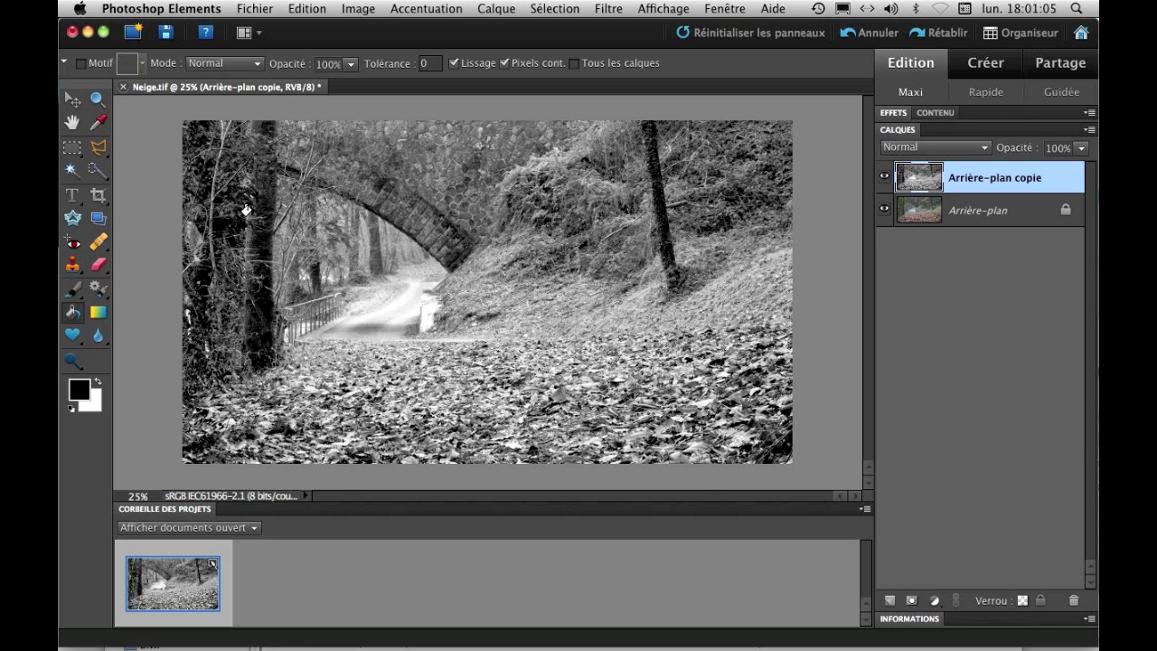
- Select the layer's dark tones from the large tree trunk with the Magic Wand at tolerance 100, delete them and deselect
left_click(72, 172)
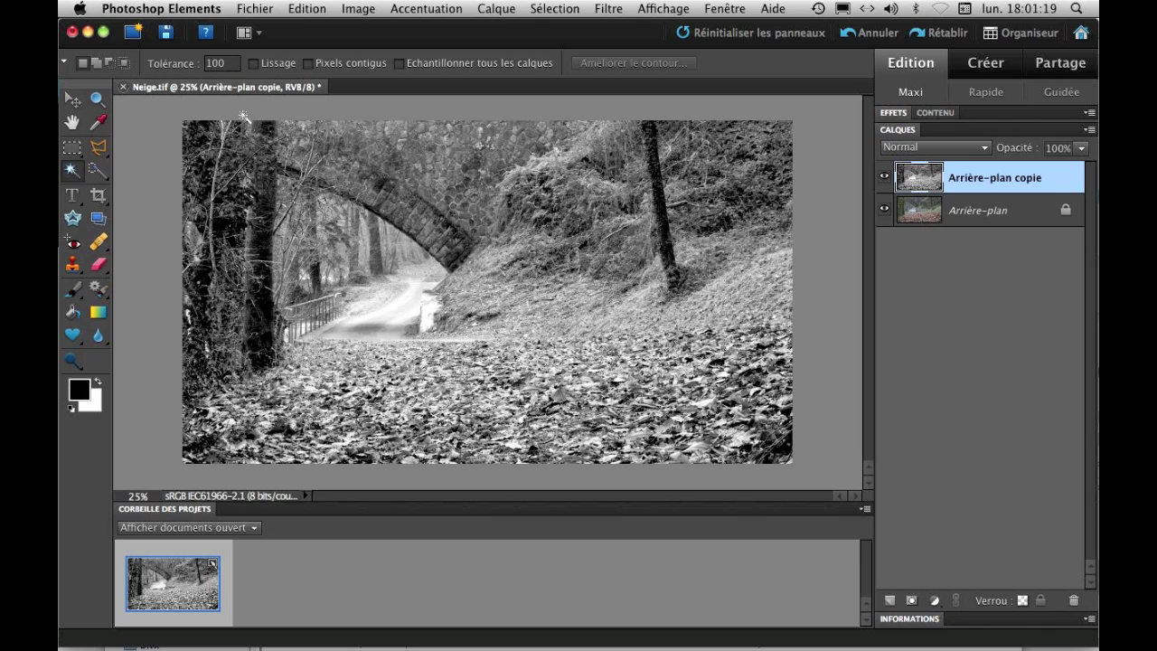
left_click(265, 254)
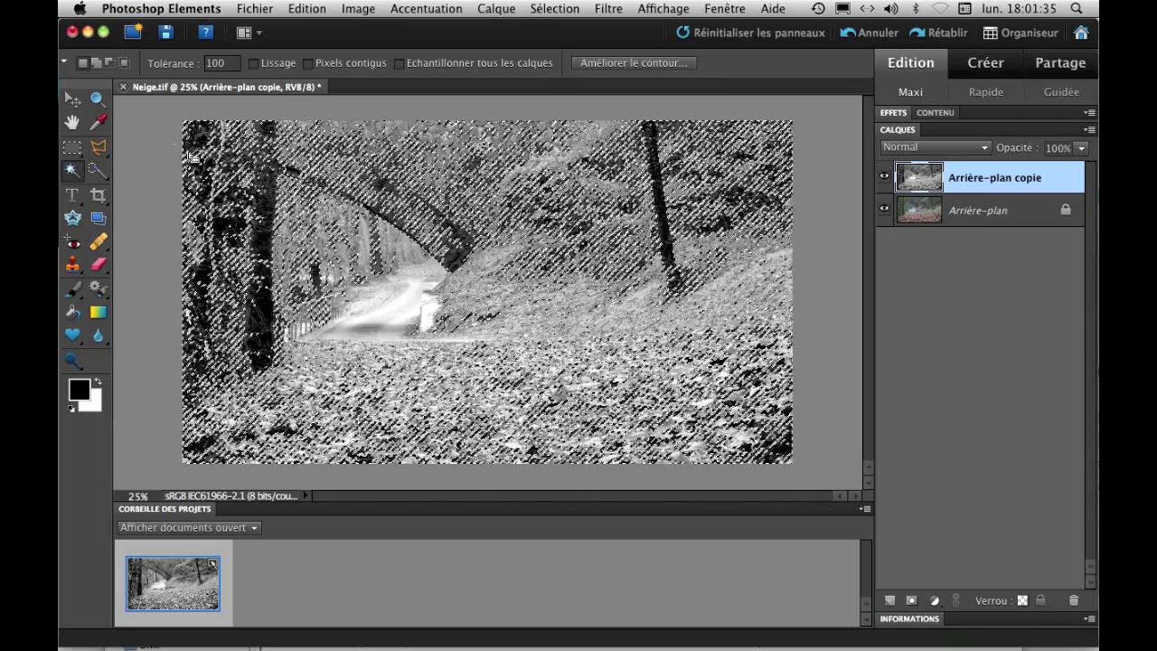
left_click(312, 9)
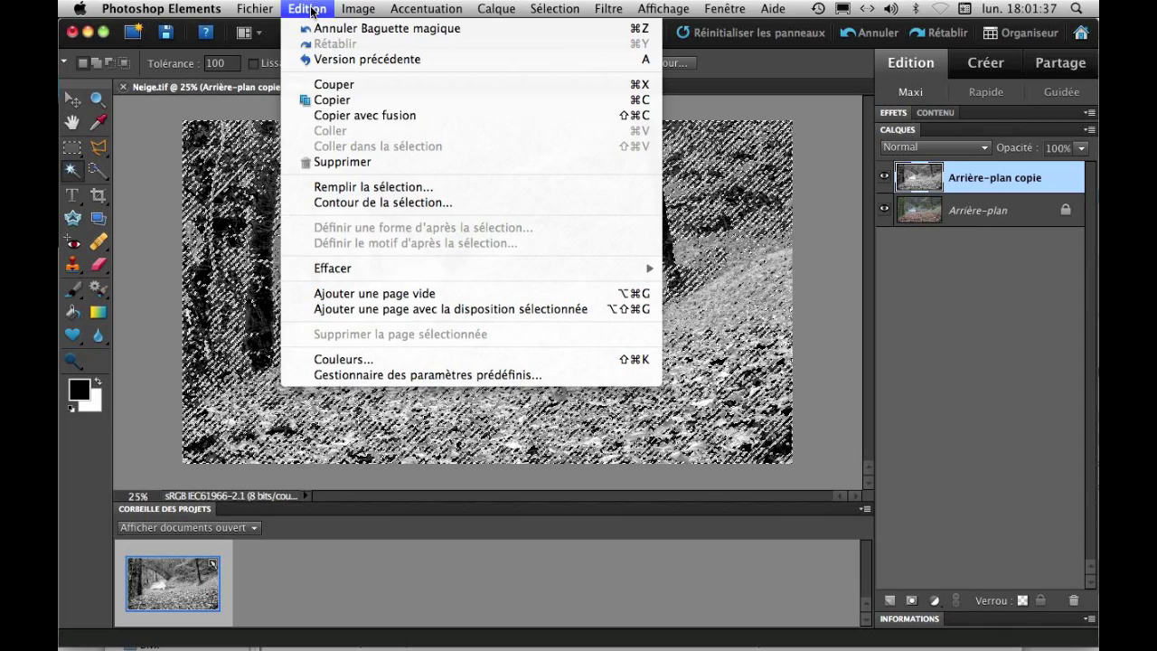
left_click(331, 164)
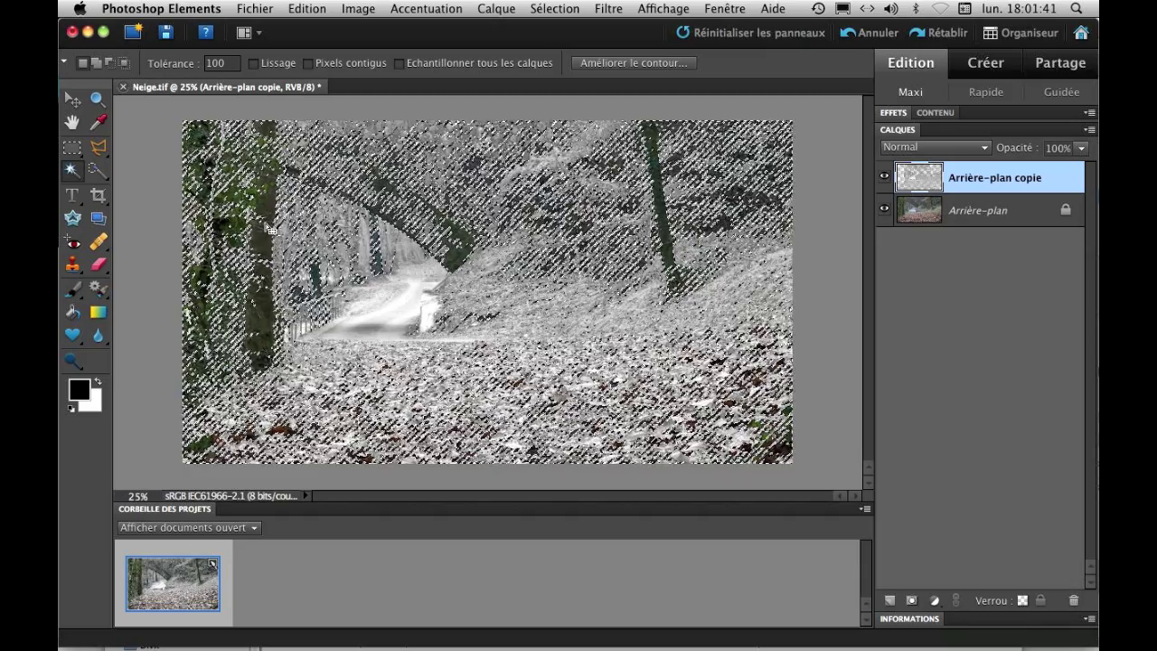
key("super+d")
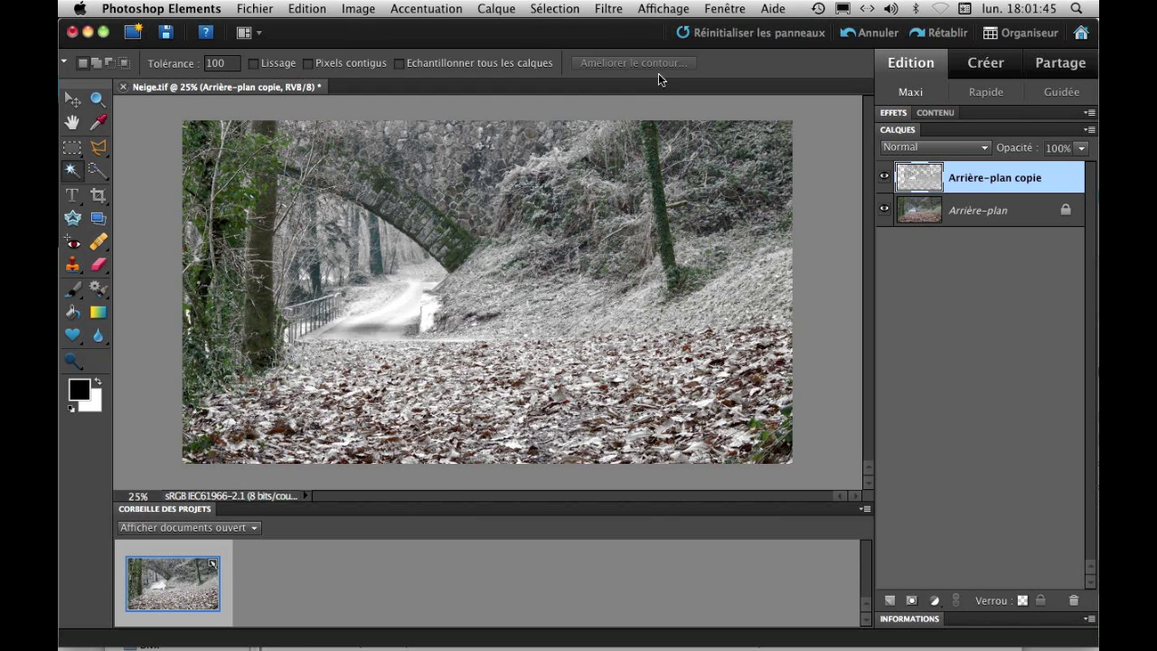
left_click(558, 11)
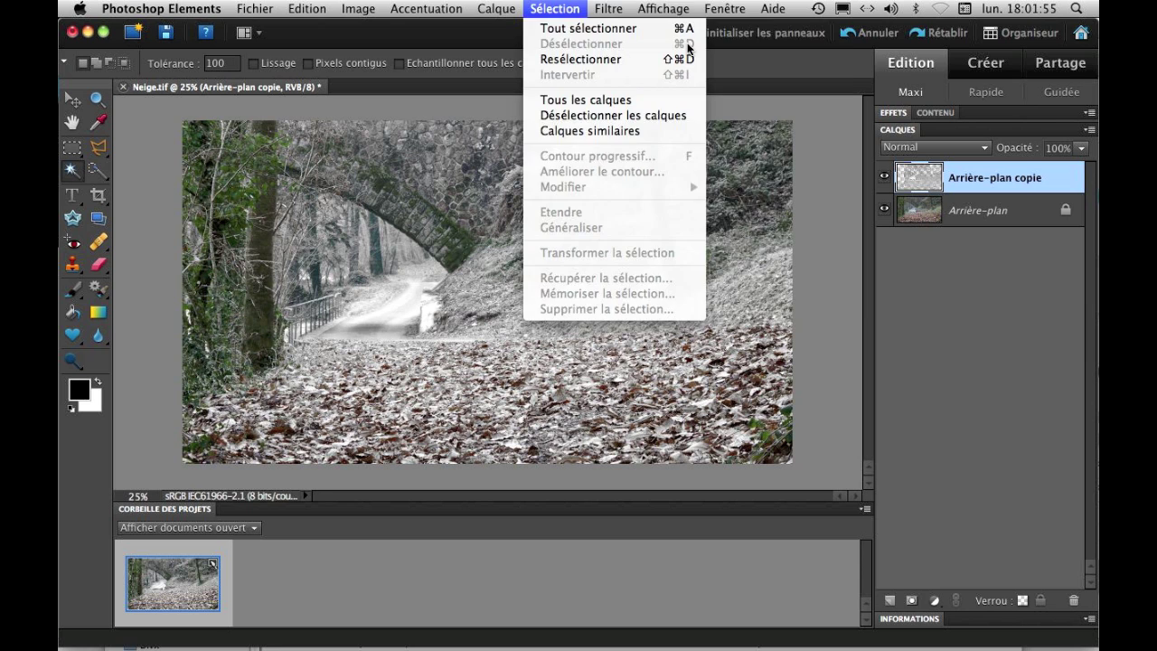
mouse_move(725, 8)
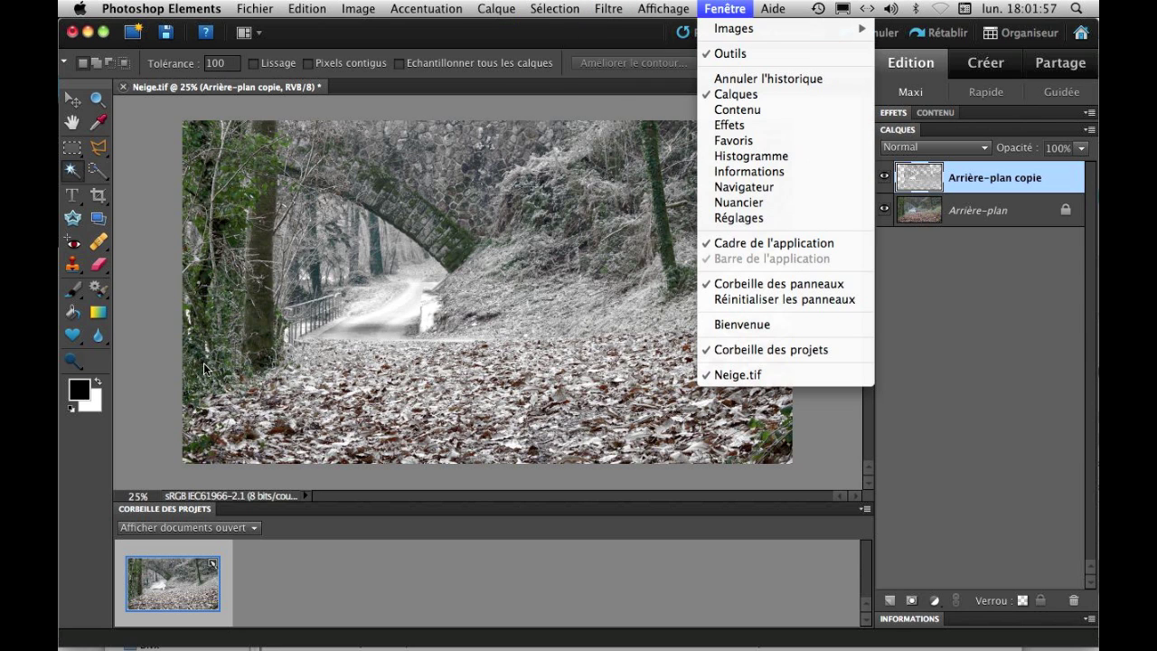
left_click(139, 387)
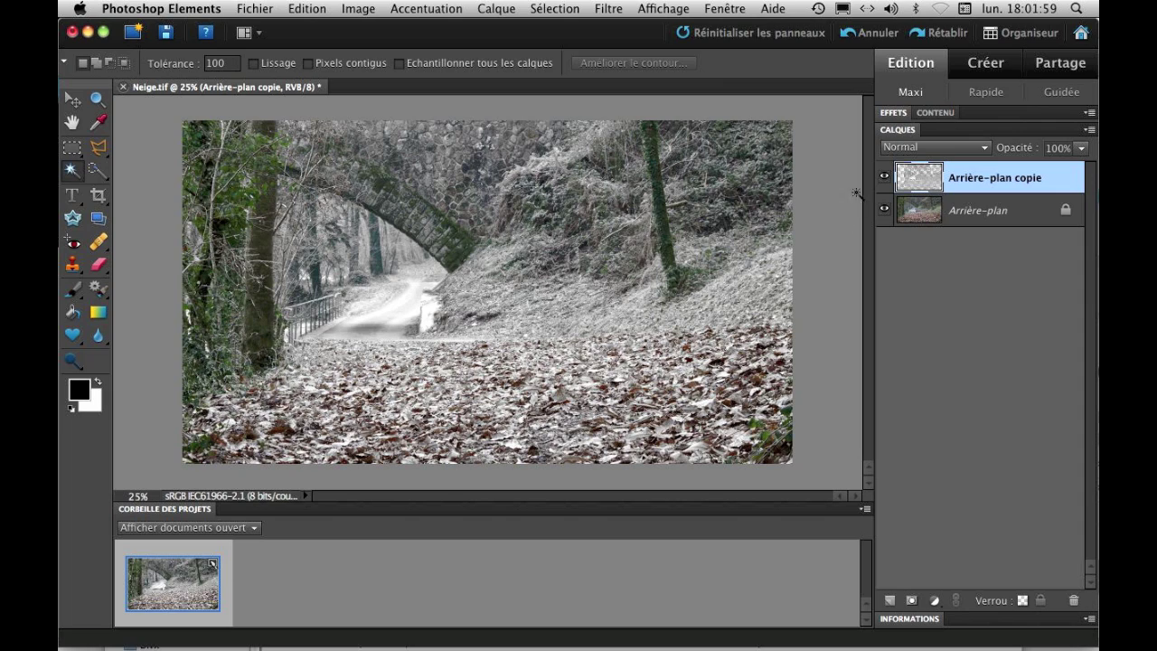
- Compare the image with and without the edited background copy by toggling its visibility
left_click(883, 179)
left_click(883, 179)
left_click(884, 179)
left_click(883, 179)
- Rename the background copy layer as Neige
double_click(1002, 184)
type("Neige")
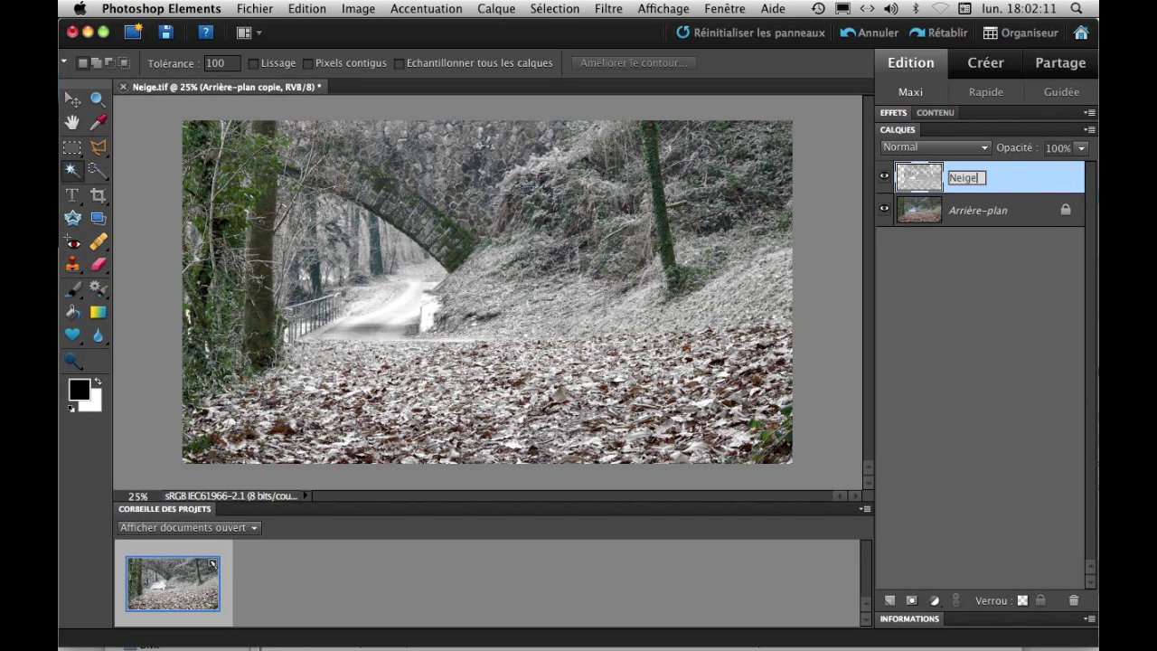
key("Return")
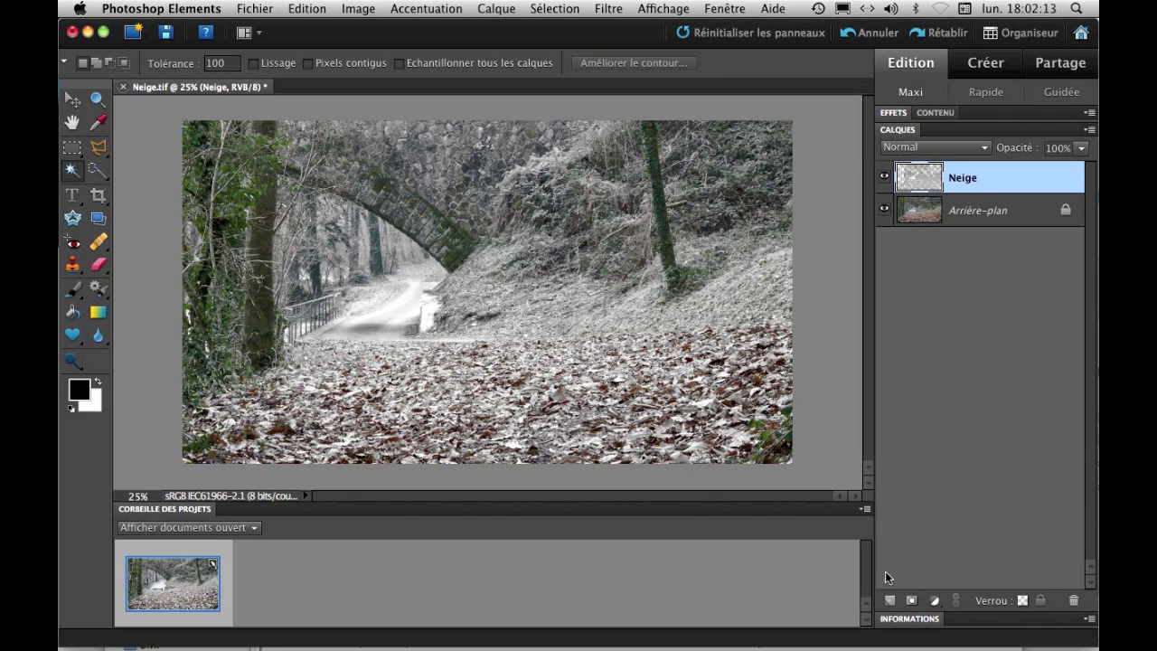
- Add a new empty layer above Neige and name it Flocons
left_click(889, 600)
double_click(961, 179)
type("Flocons")
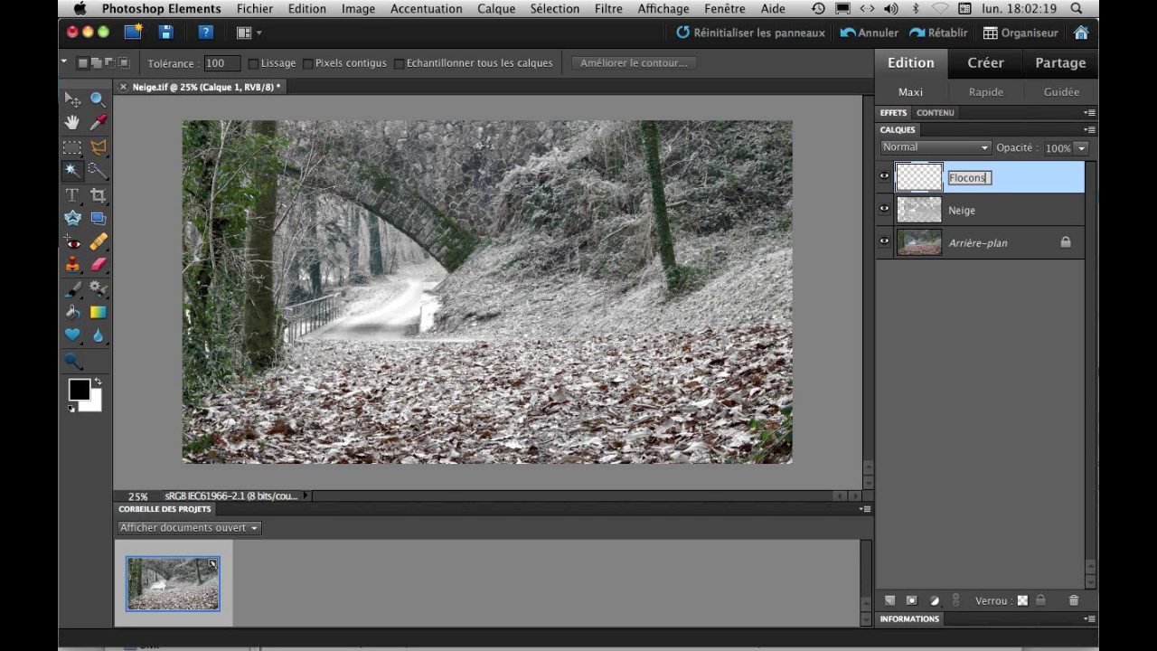
key("Return")
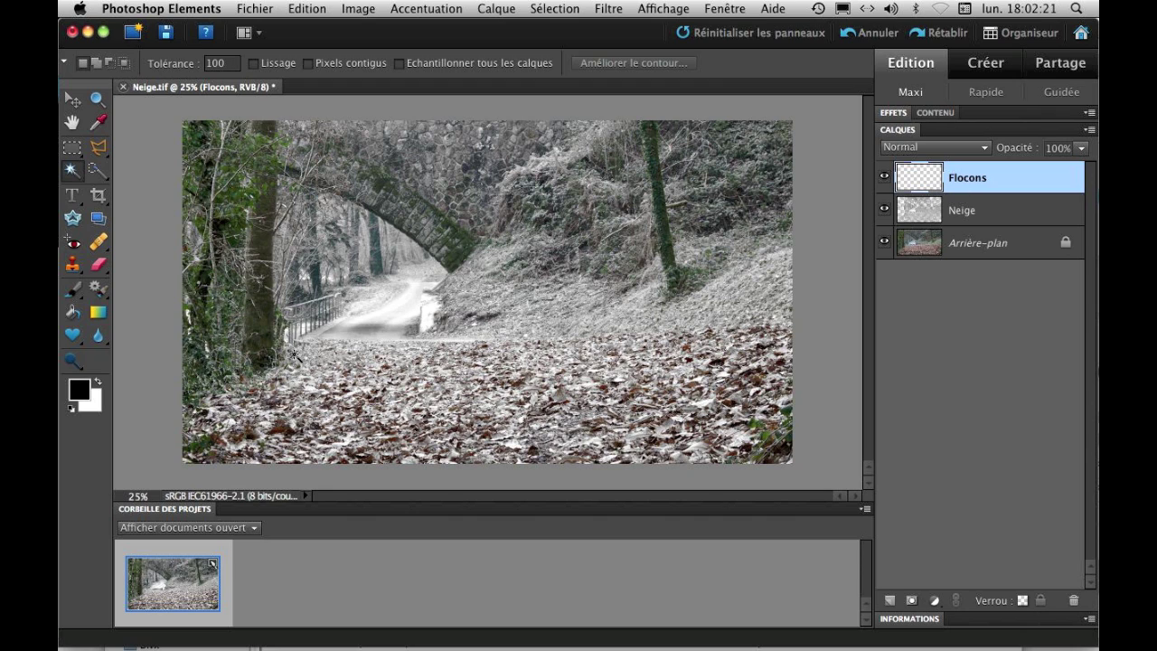
- Set the foreground colour to grey 7a7a7a with web-only colours off, and fill the Flocons layer with it
left_click(82, 396)
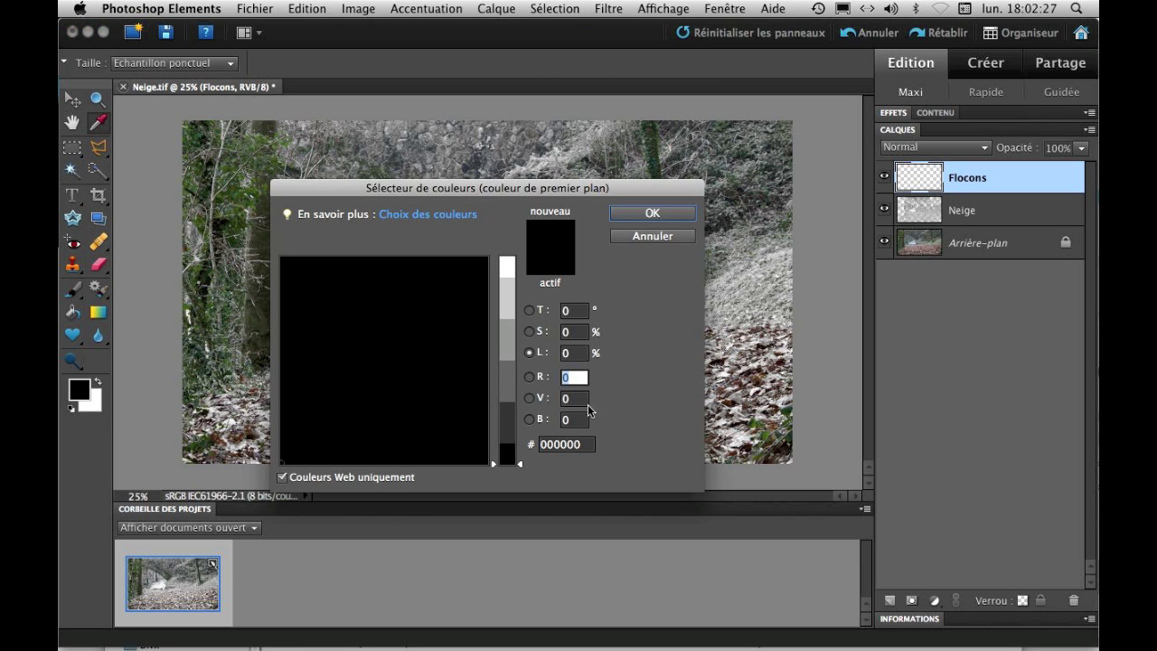
left_click(281, 478)
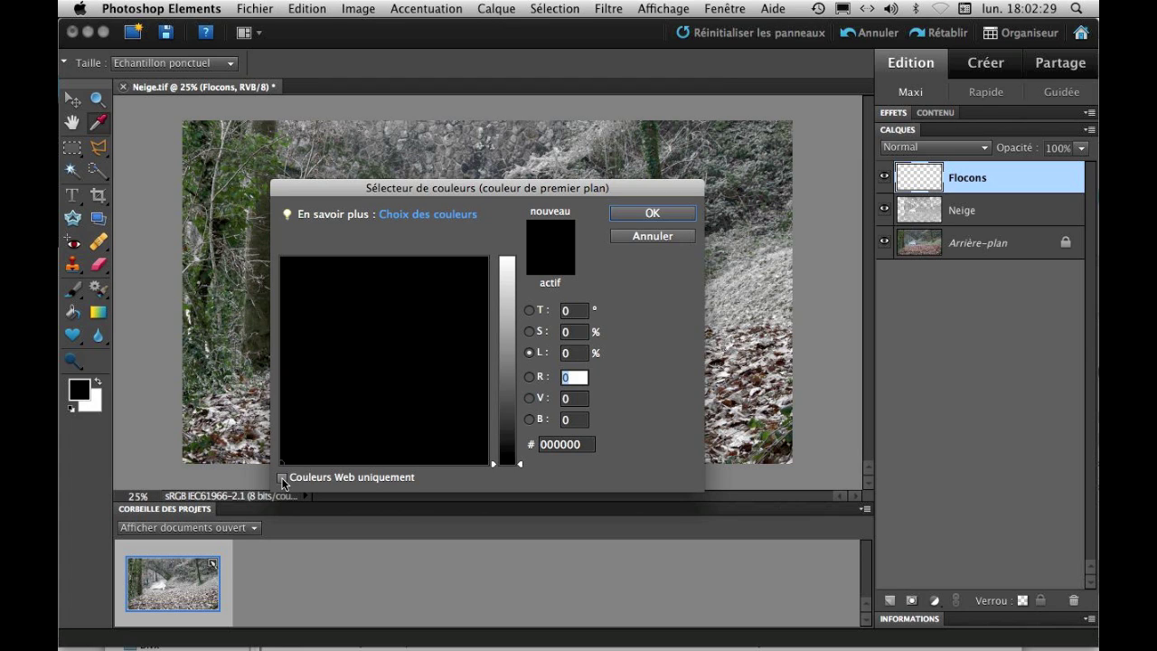
left_click_drag(521, 467, 521, 367)
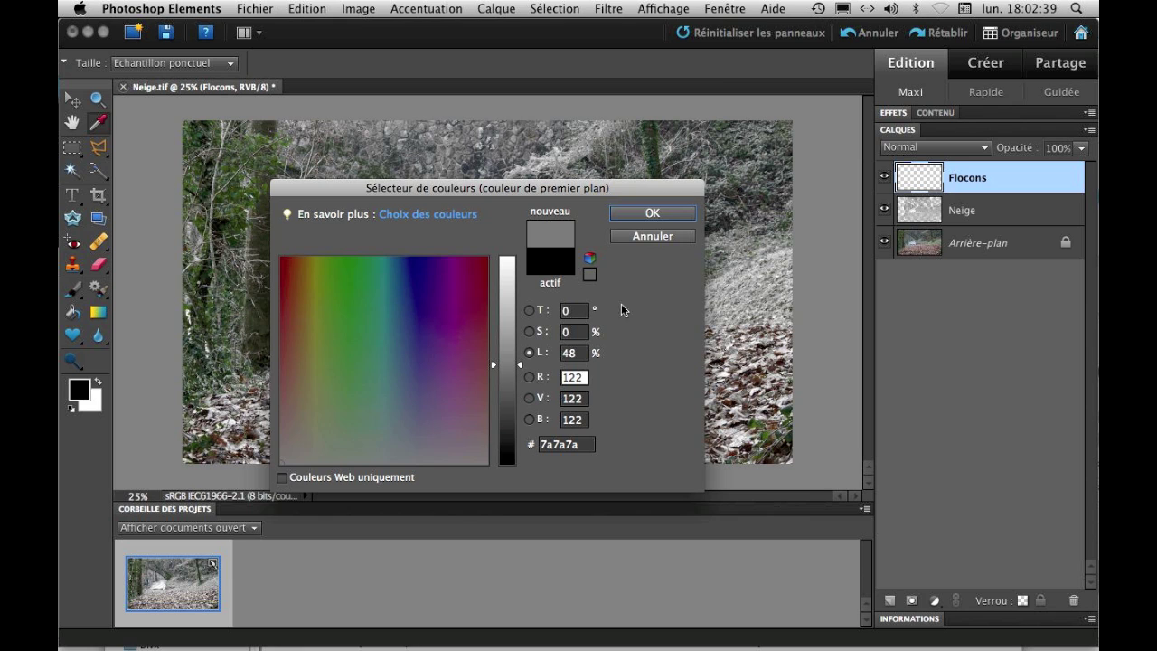
left_click(652, 214)
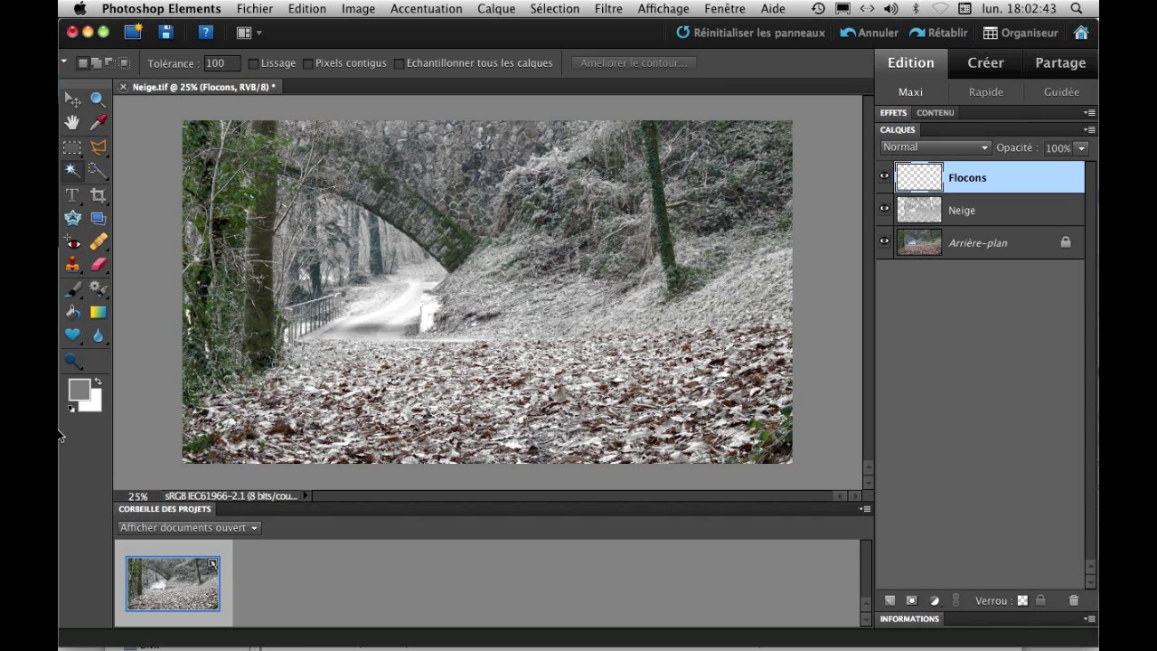
left_click(80, 318)
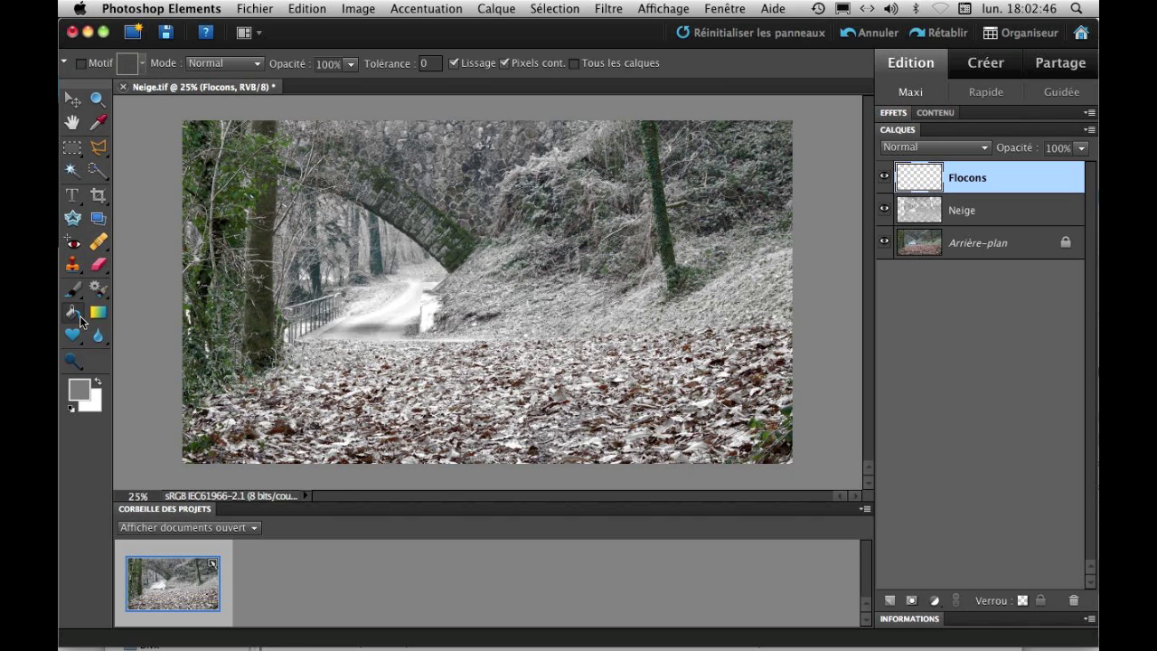
left_click(543, 268)
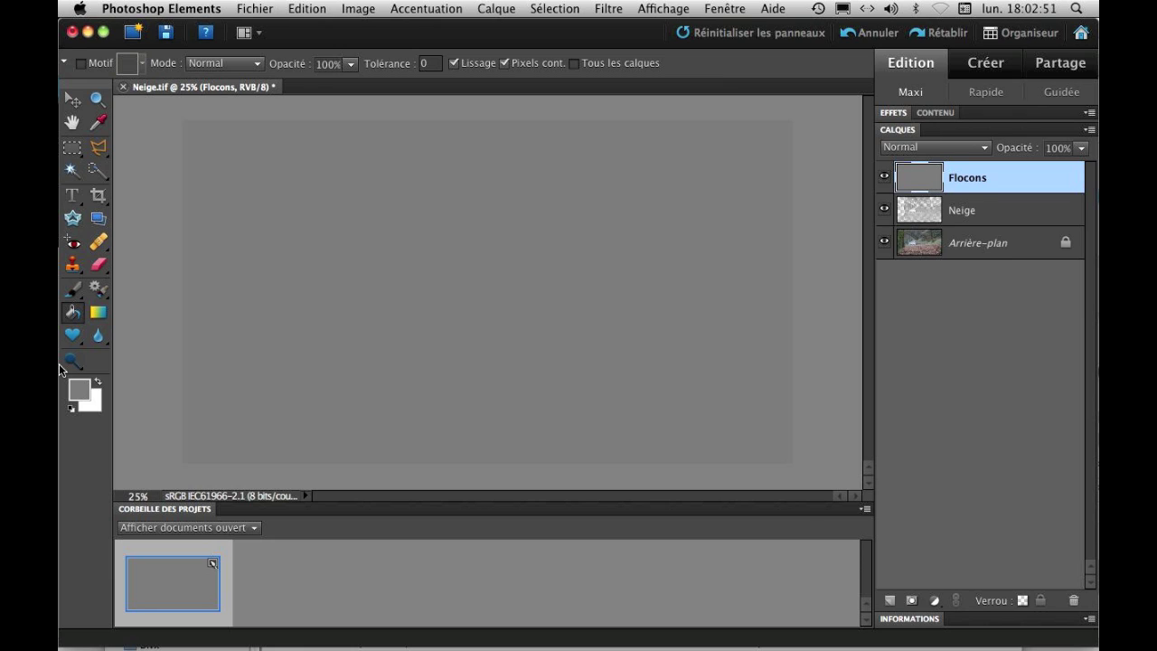
- Restore the default black and white colours and set up a Réticulation filter on Flocons with Premier plan 0 and Arrière-plan 0
left_click(72, 411)
left_click(608, 11)
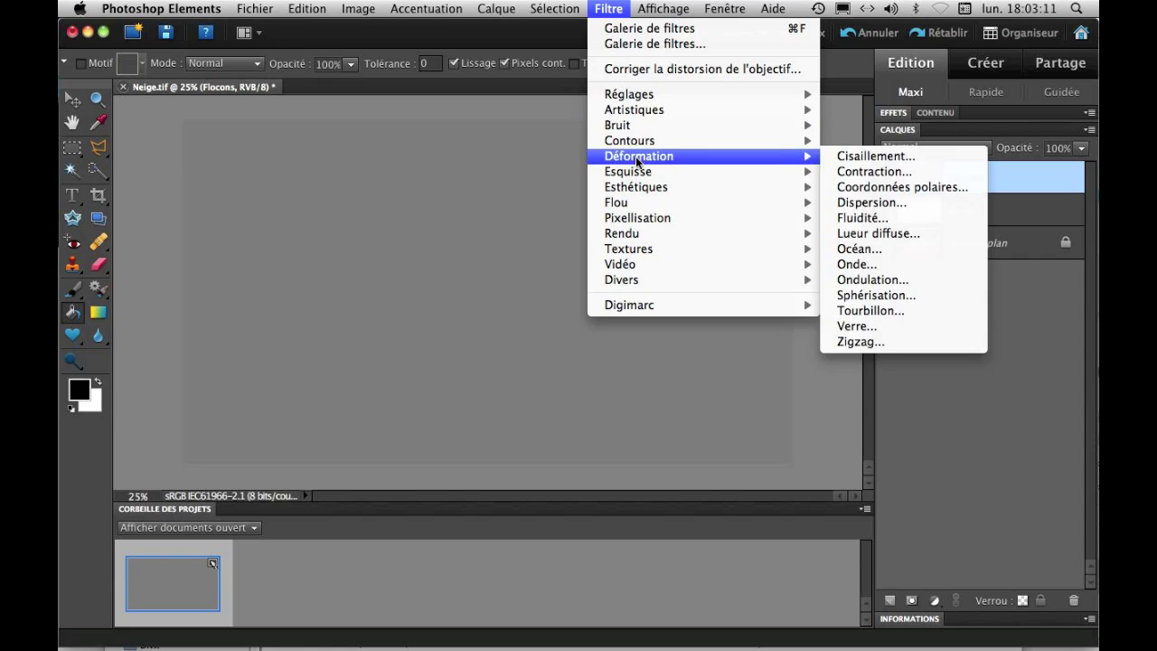
mouse_move(637, 172)
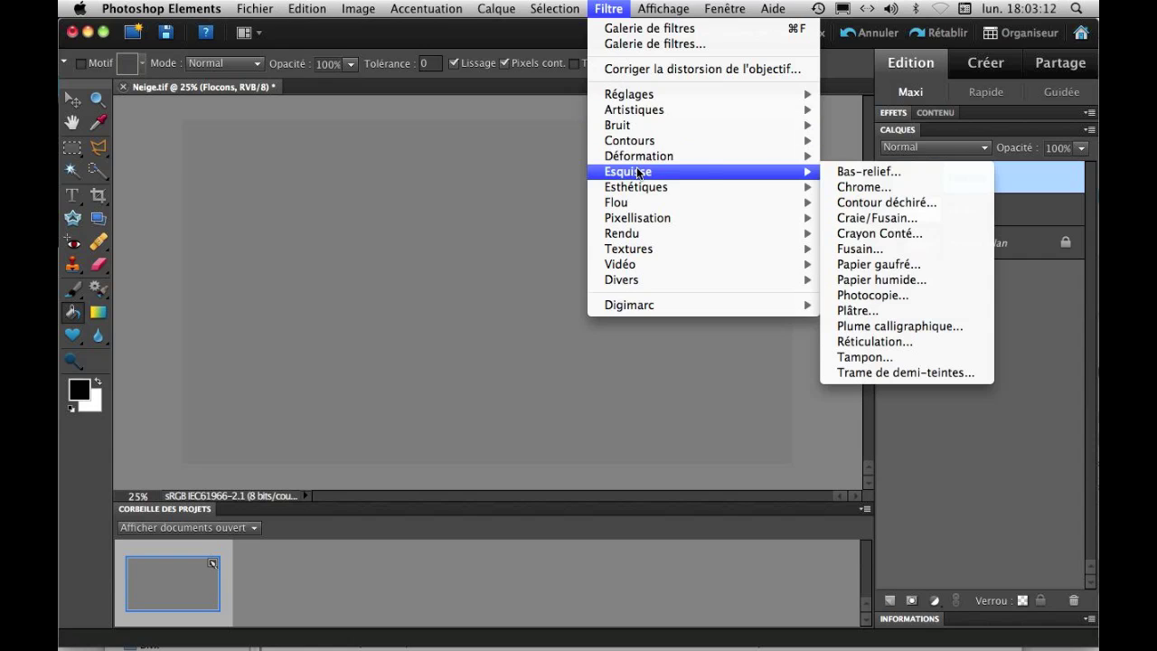
left_click(881, 343)
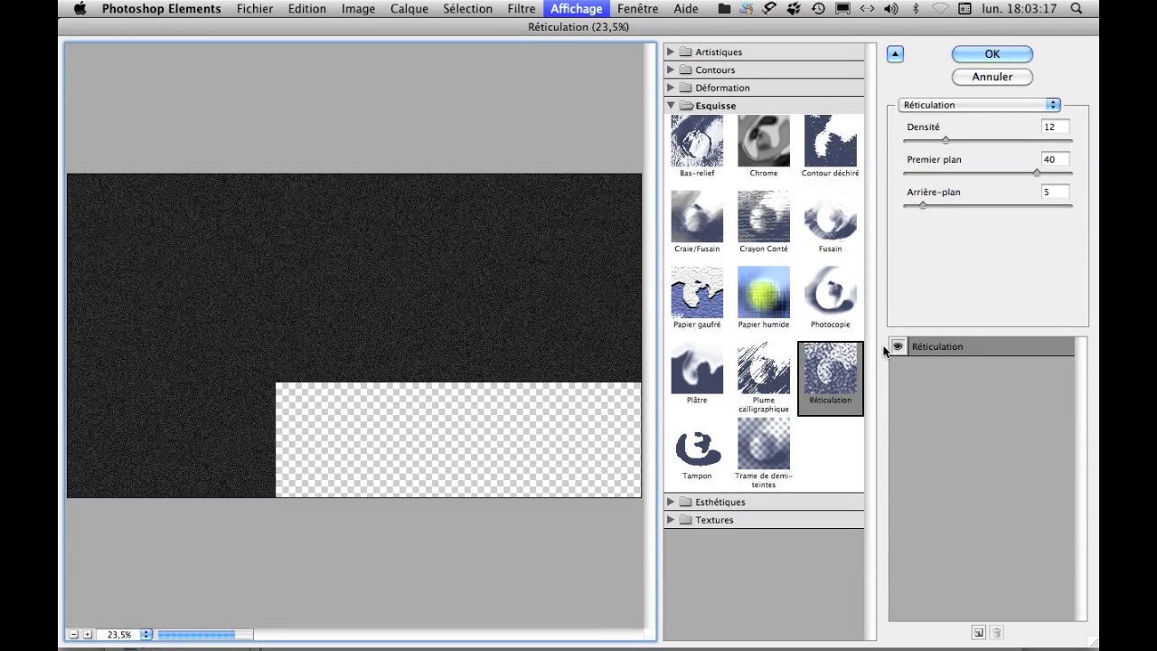
left_click(88, 634)
left_click(88, 635)
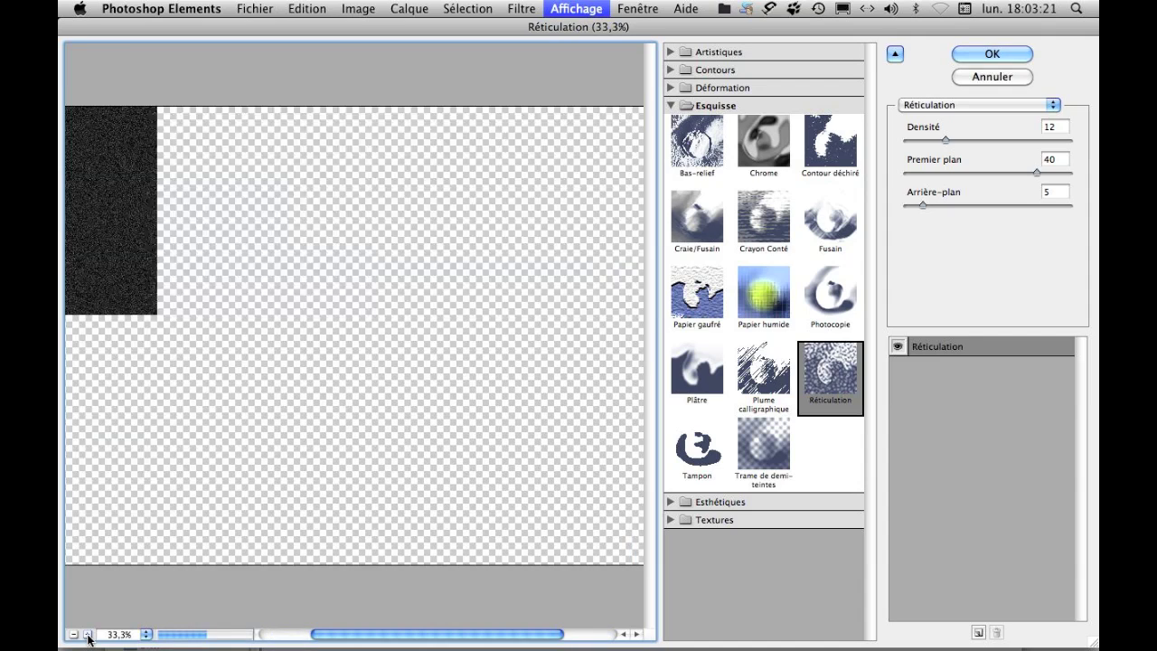
left_click(87, 634)
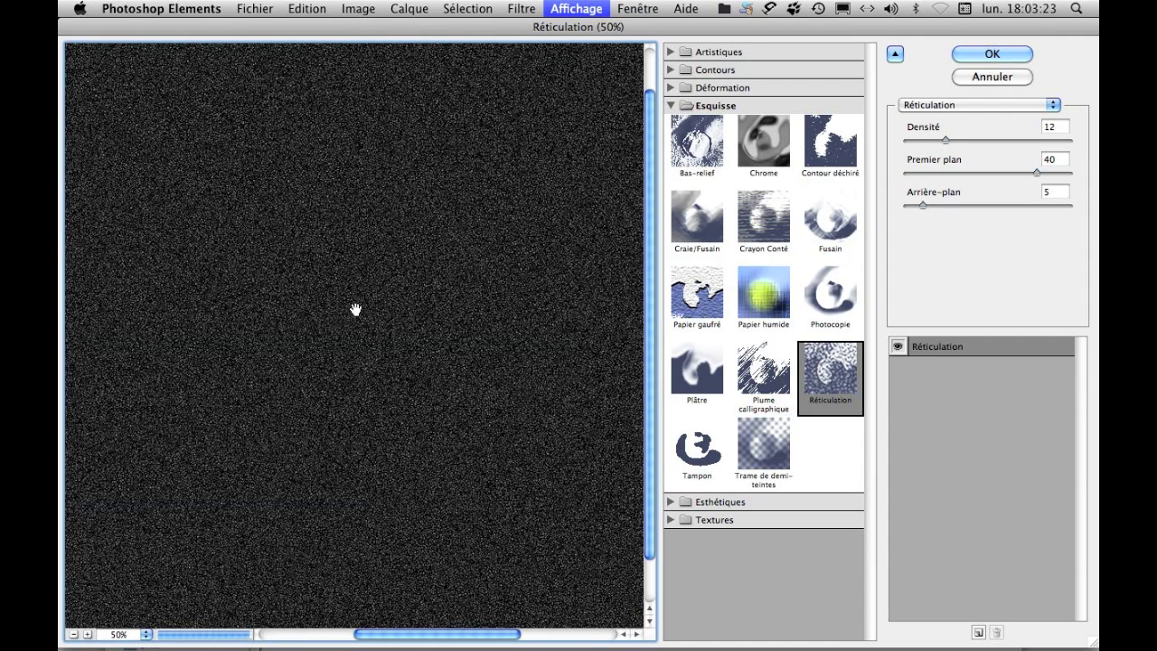
left_click_drag(1038, 171, 1034, 171)
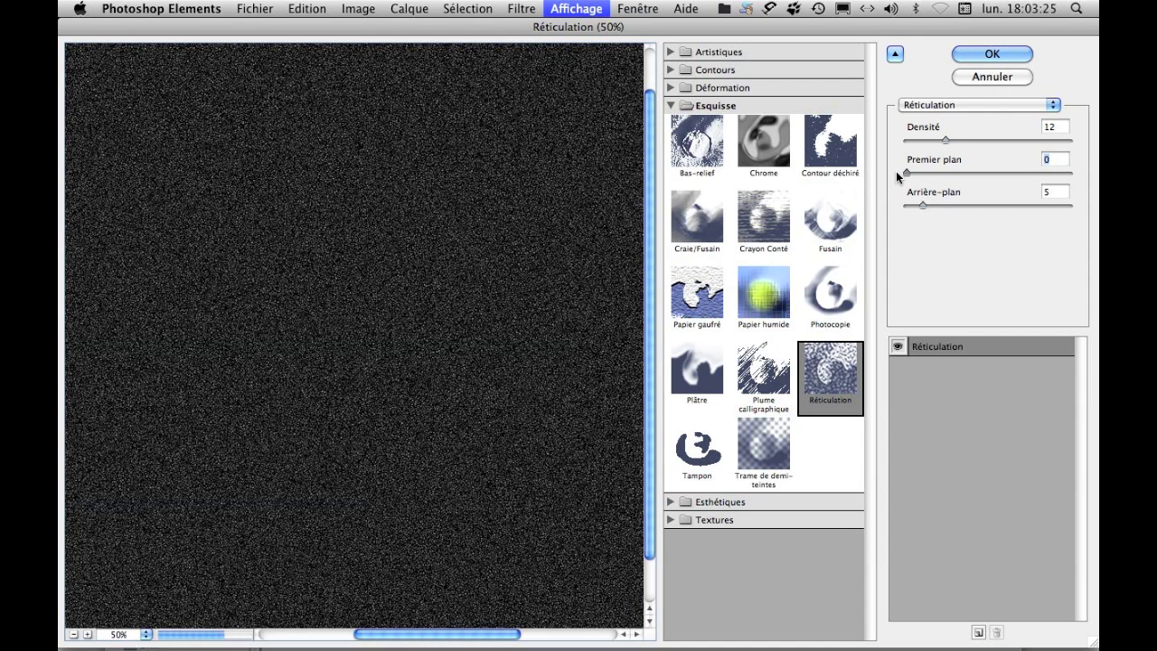
left_click_drag(921, 204, 907, 205)
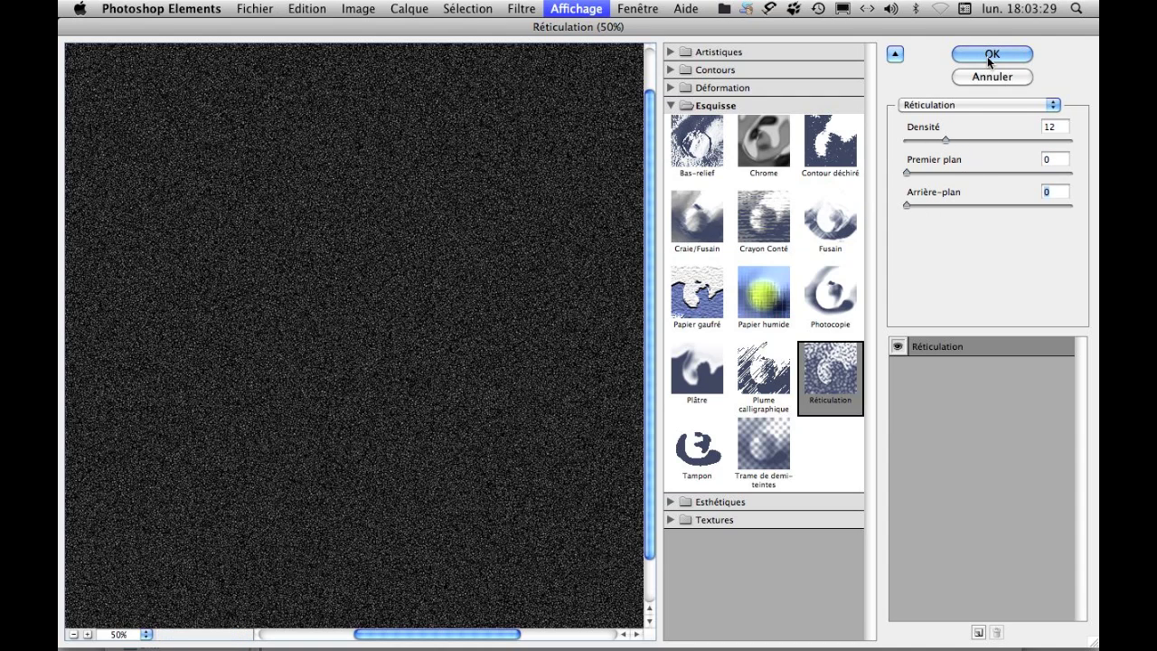
- Add a Vitrail effect layer above Réticulation with Taille 20, Plomb 20 and Luminosité 0
left_click(670, 522)
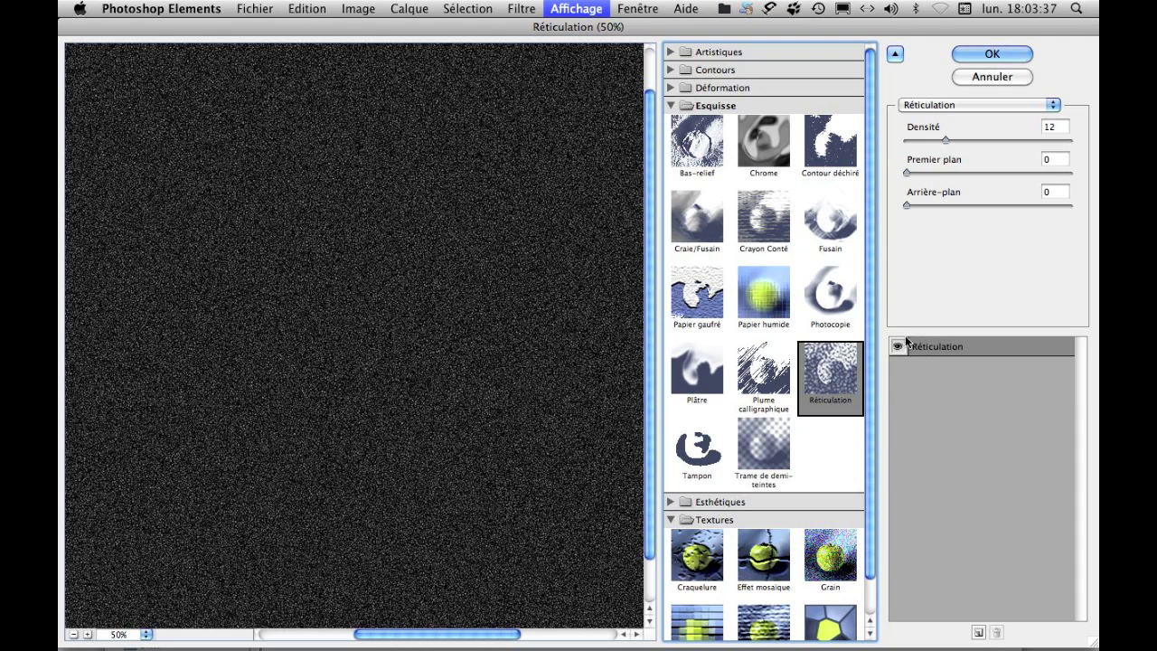
left_click(978, 631)
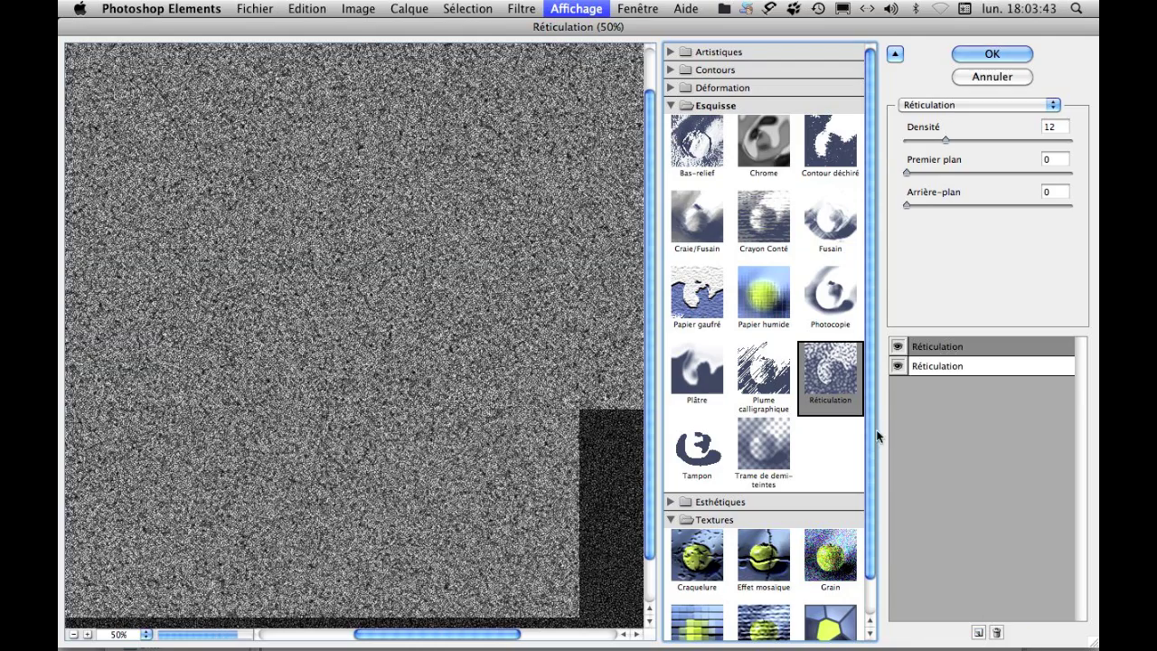
left_click_drag(869, 407, 876, 547)
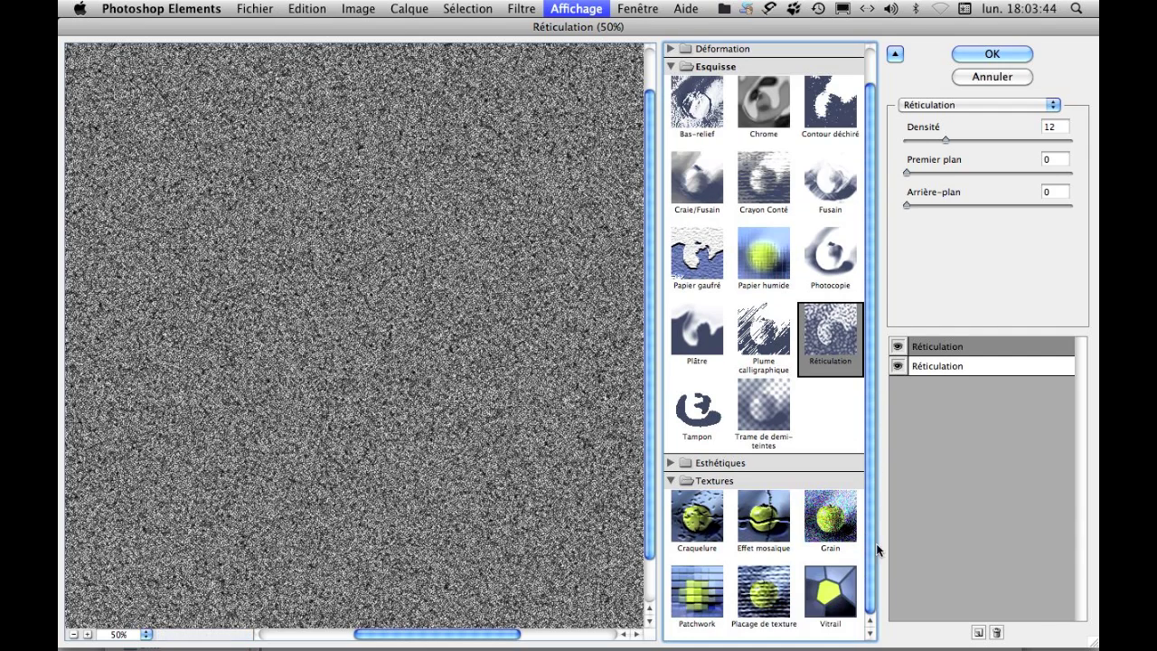
left_click(836, 591)
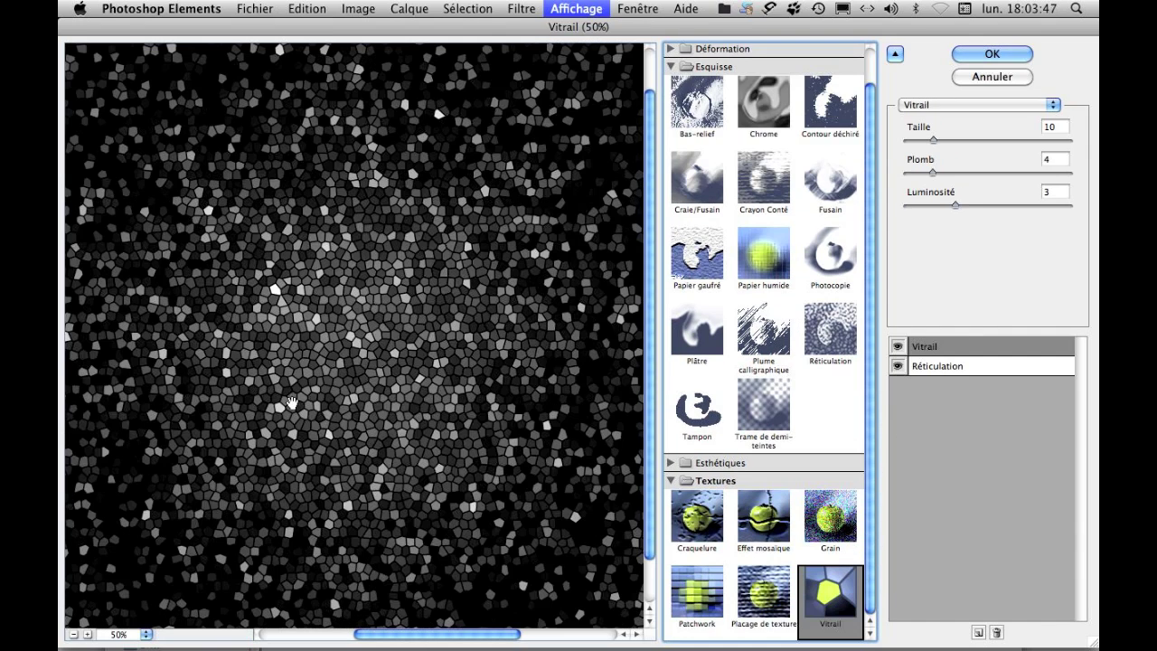
left_click(483, 445, "alt")
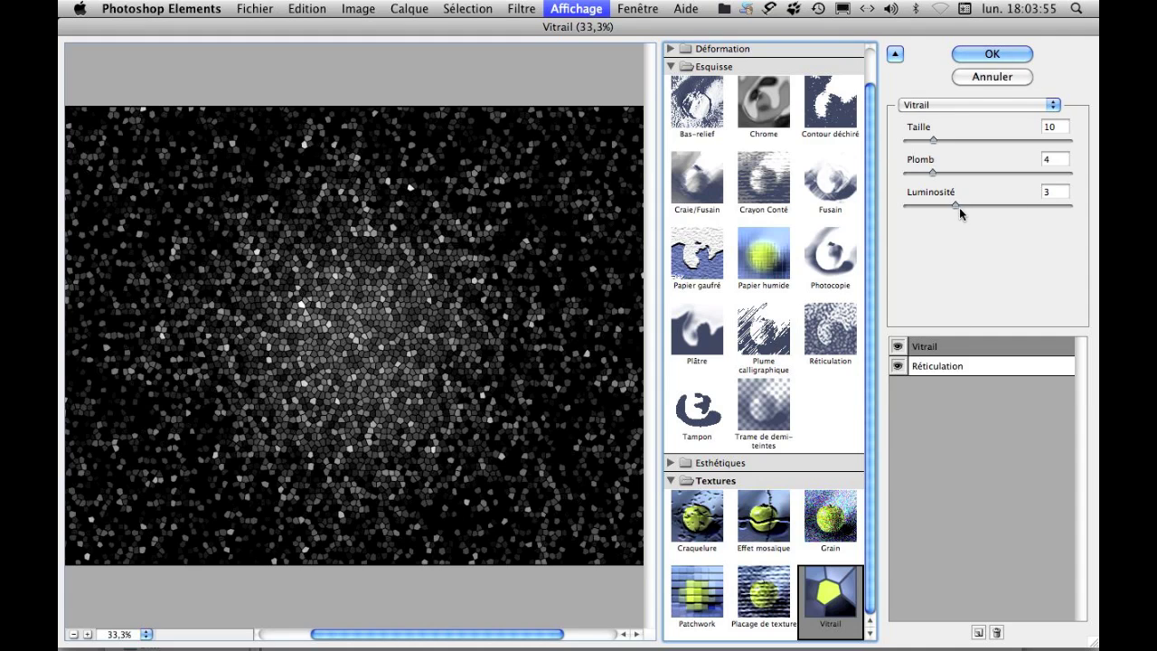
left_click_drag(955, 204, 893, 200)
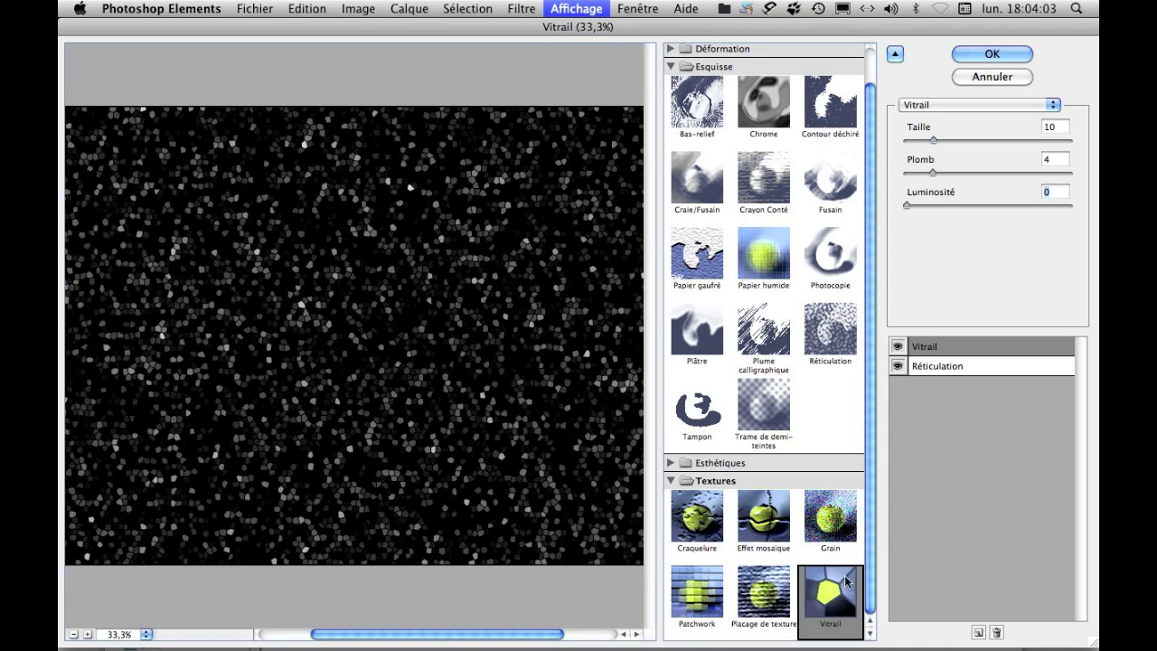
left_click_drag(934, 170, 1071, 171)
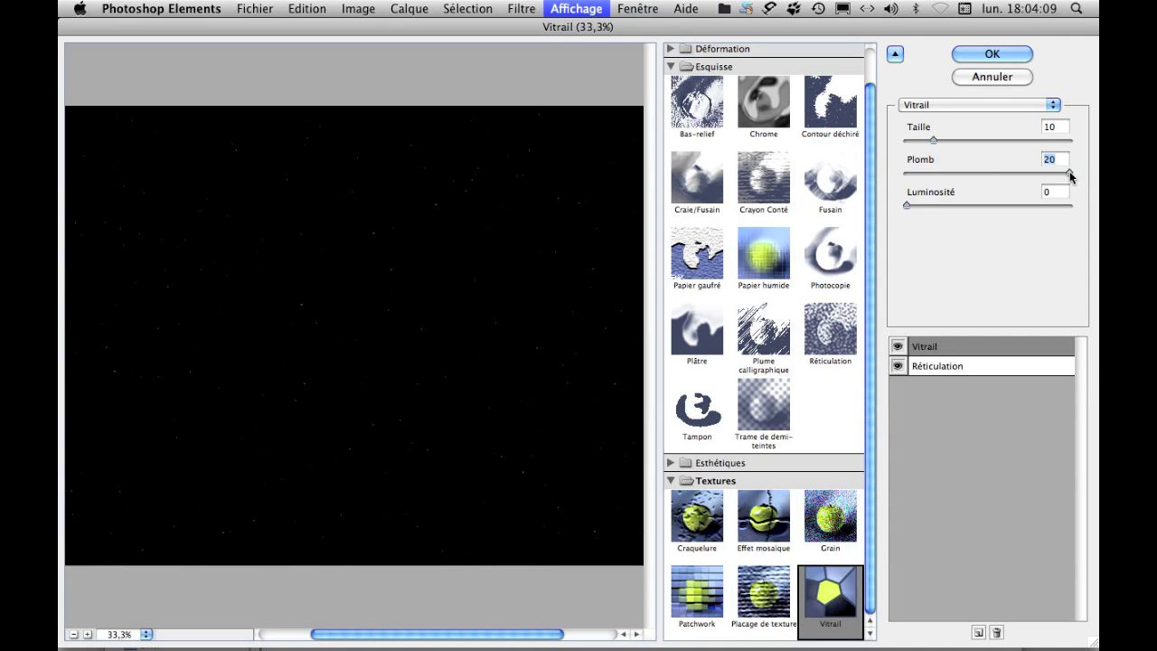
left_click_drag(933, 140, 967, 139)
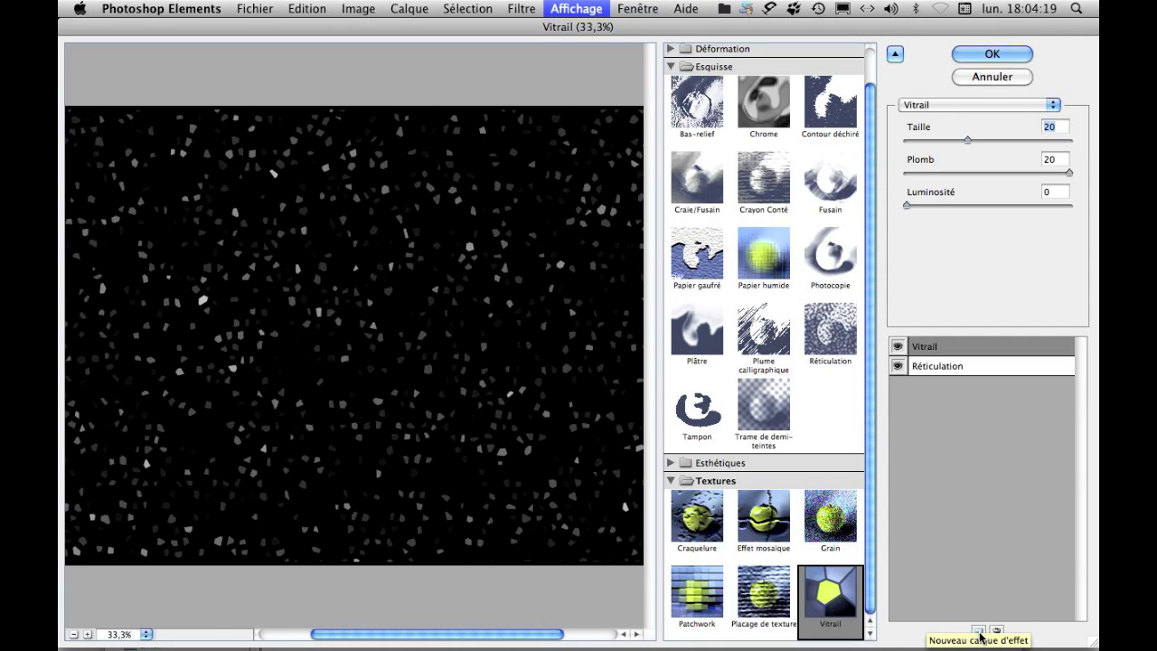
- Add a Tampon effect layer above Vitrail in the filter stack
left_click(980, 633)
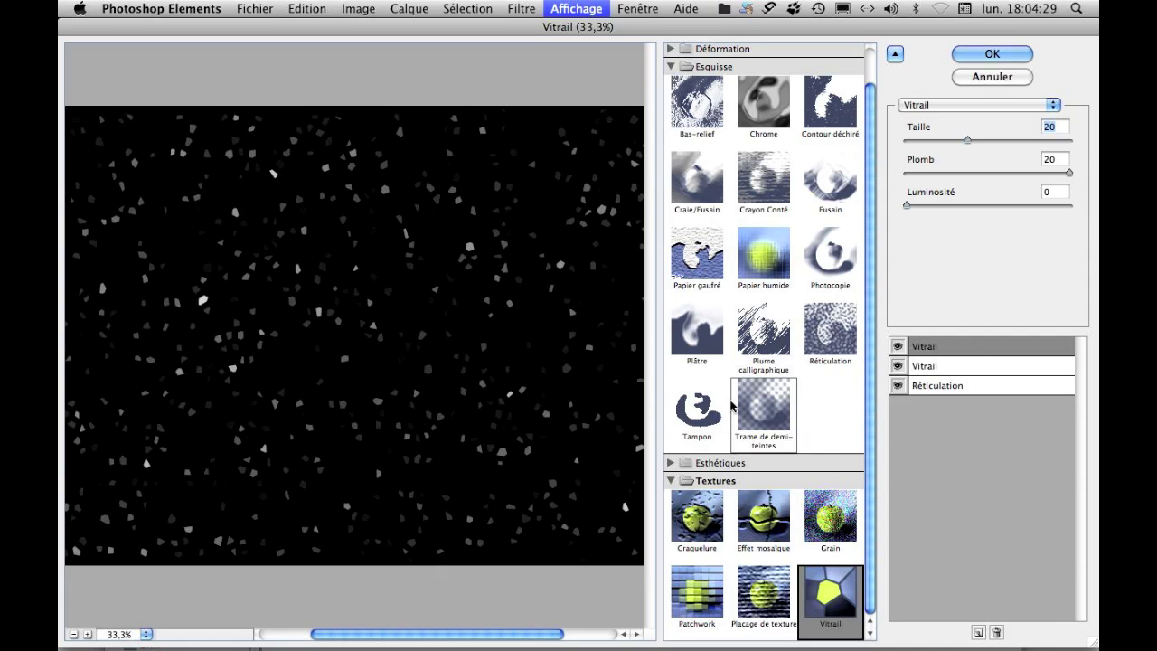
left_click(696, 412)
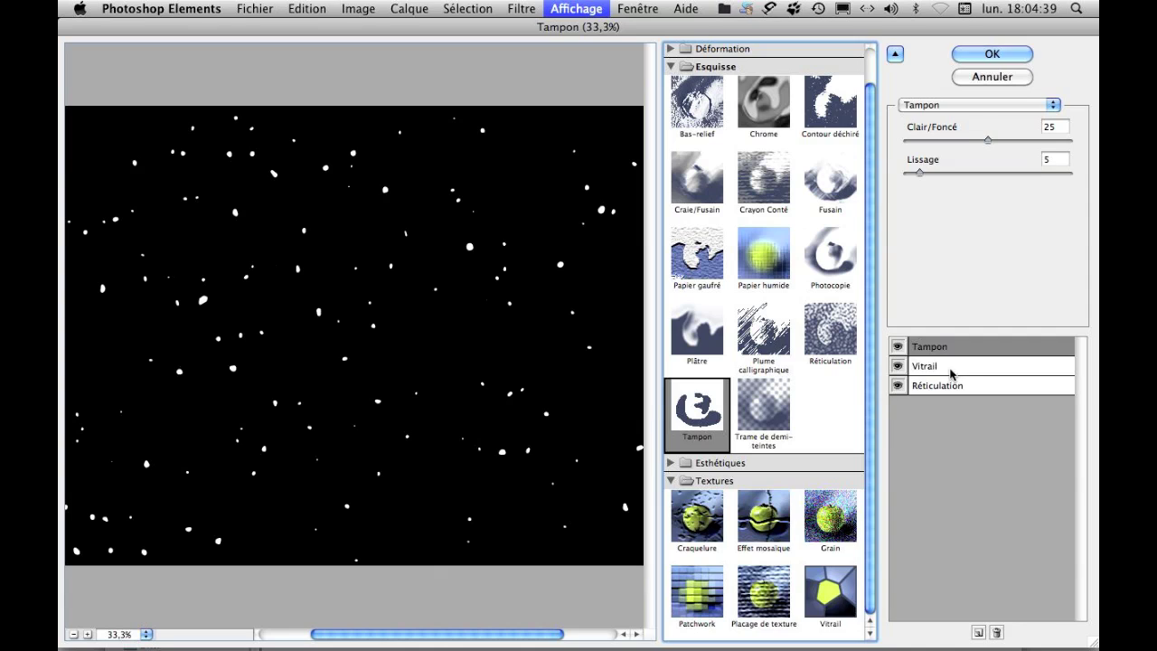
- Try a Taille of 28 on the Vitrail effect and restore it to 20
left_click(952, 372)
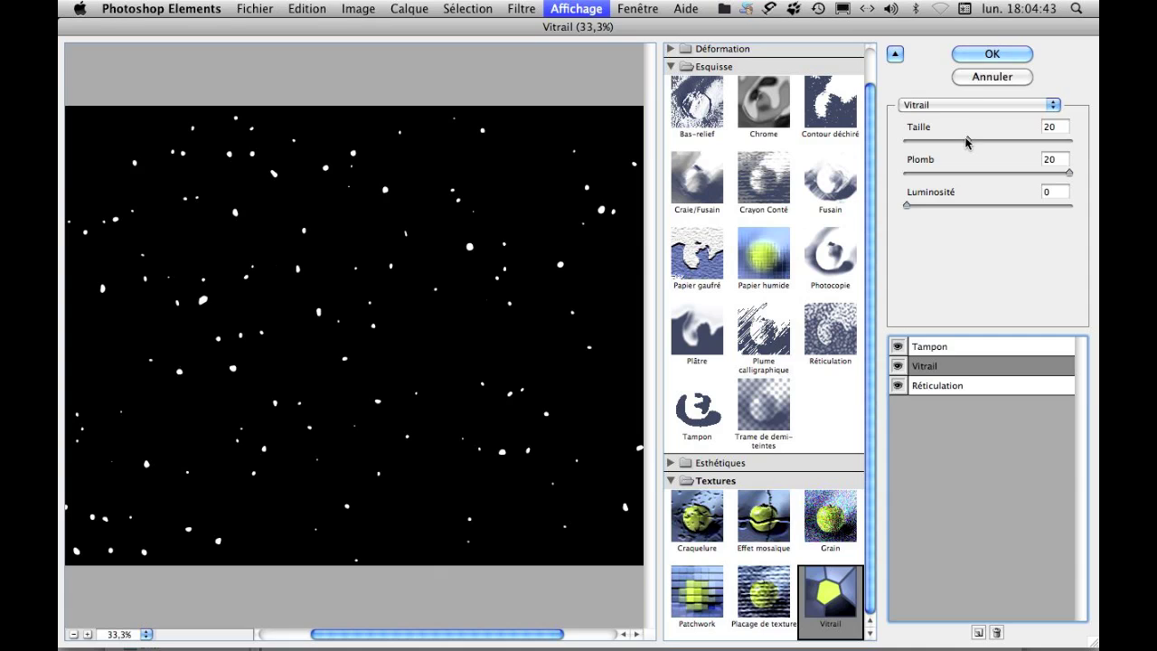
left_click_drag(968, 141, 994, 141)
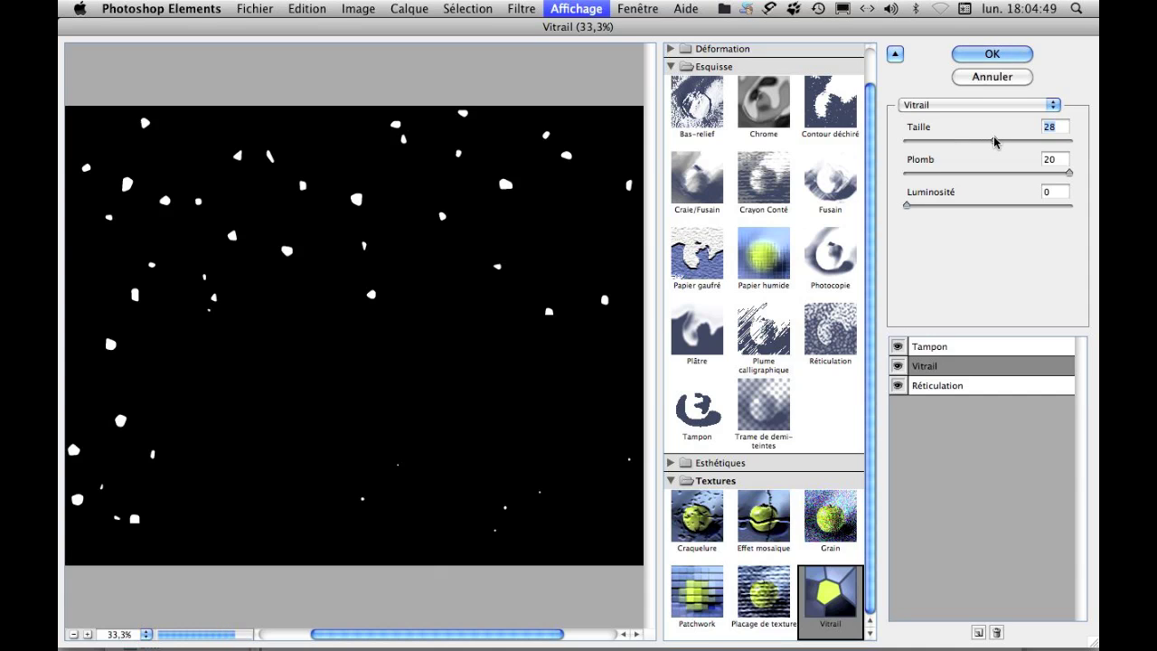
type("20")
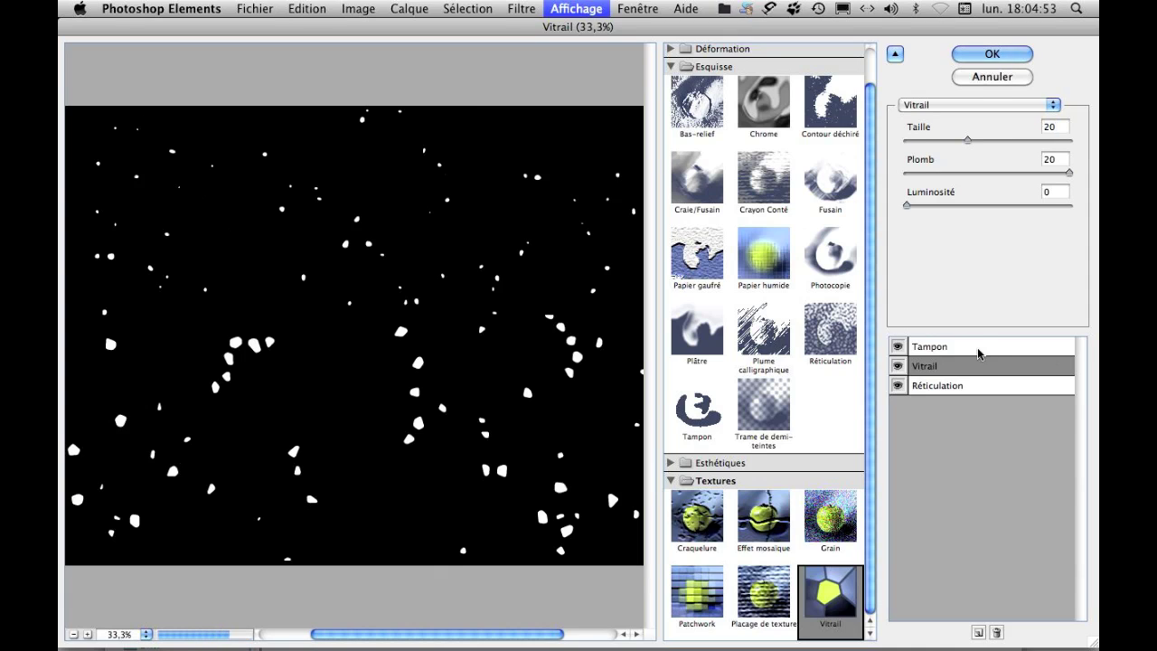
- Set the Tampon effect to Clair/Foncé 25 and Lissage 1, and apply the filter stack to Flocons
left_click(980, 348)
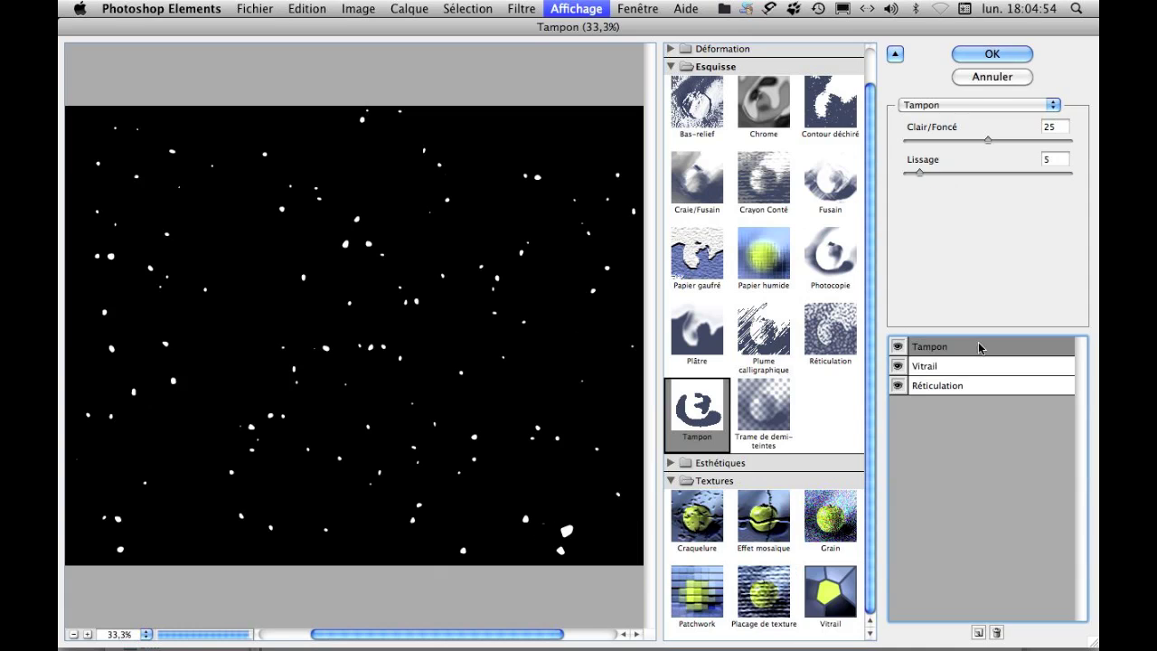
left_click(967, 141)
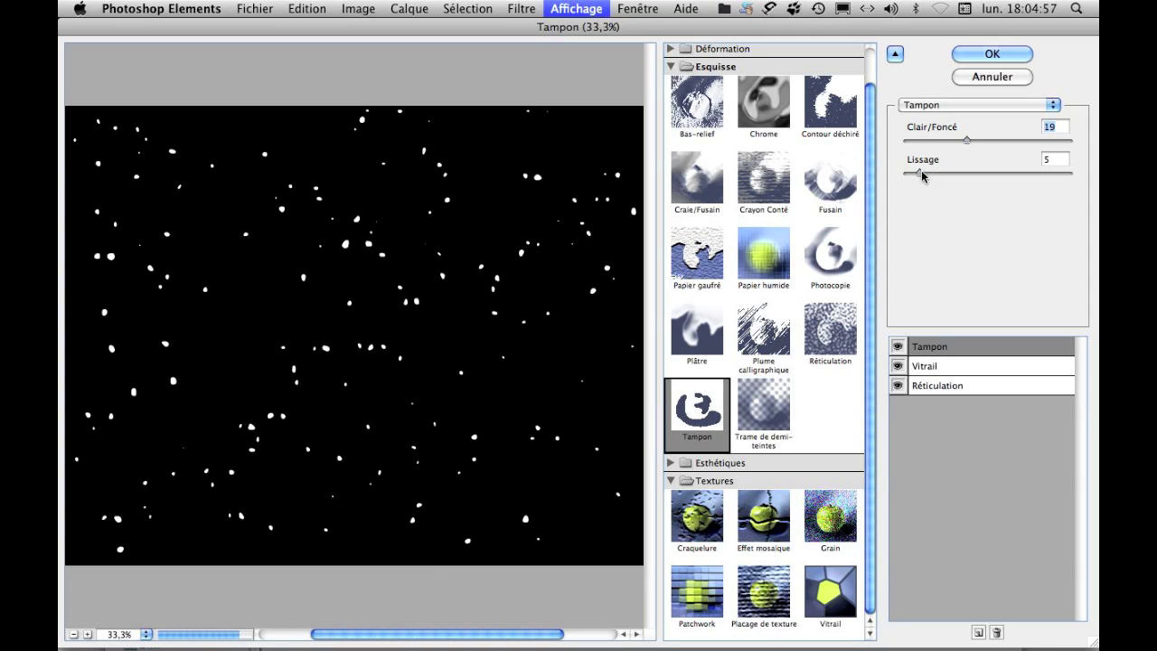
left_click(1013, 141)
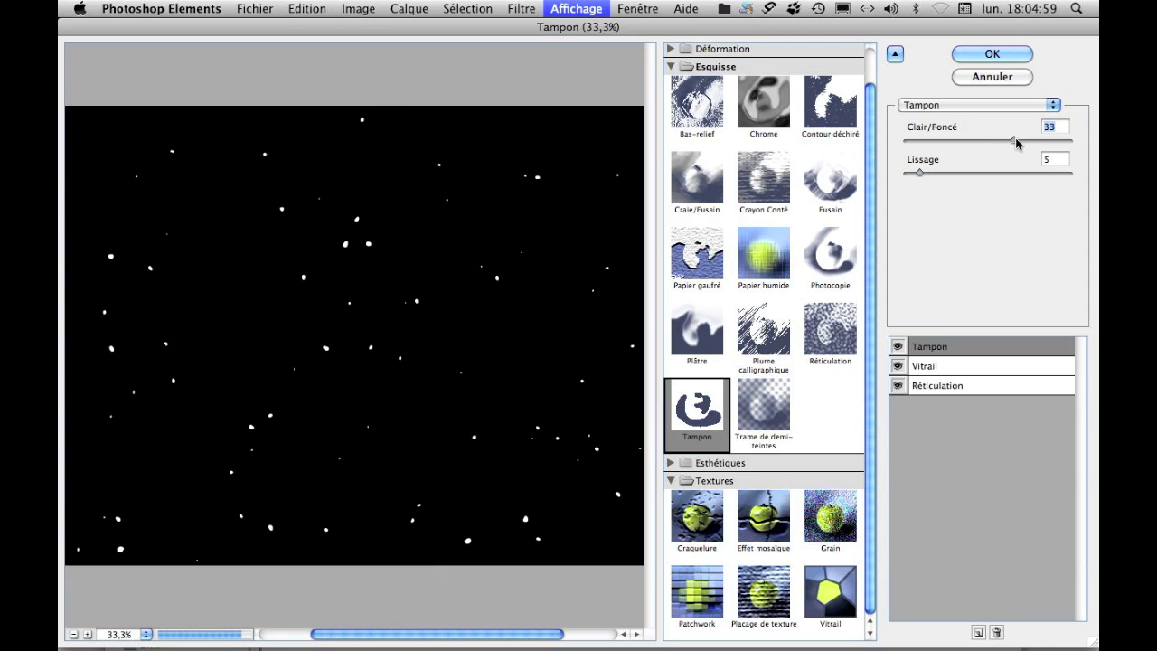
left_click_drag(916, 172, 903, 171)
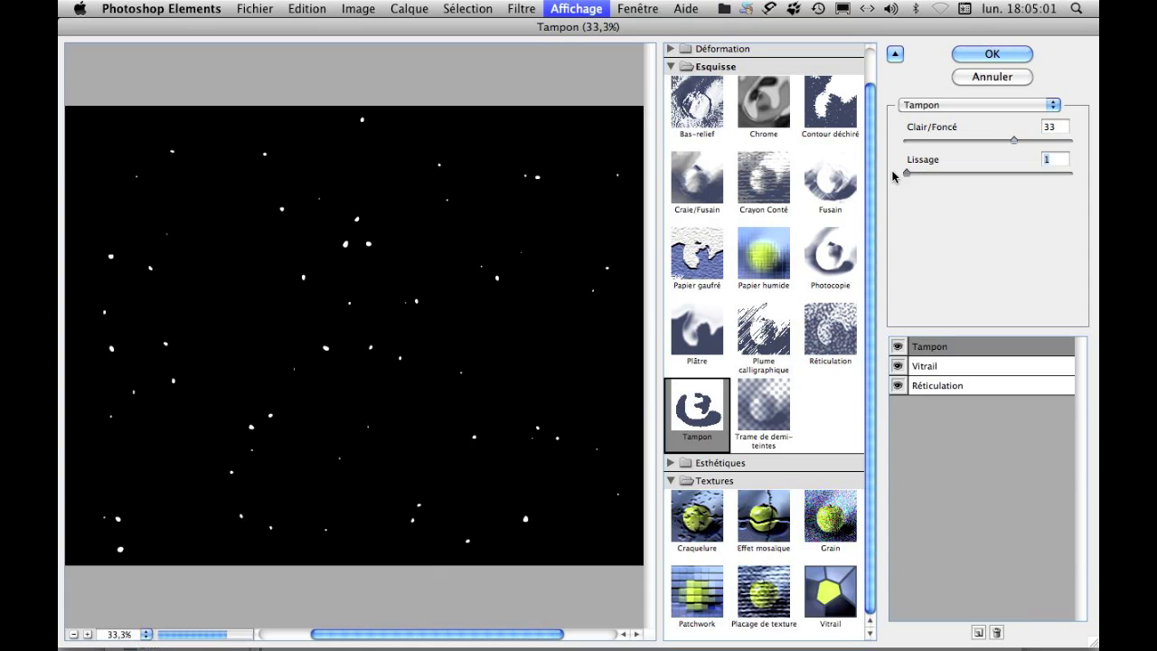
left_click(988, 141)
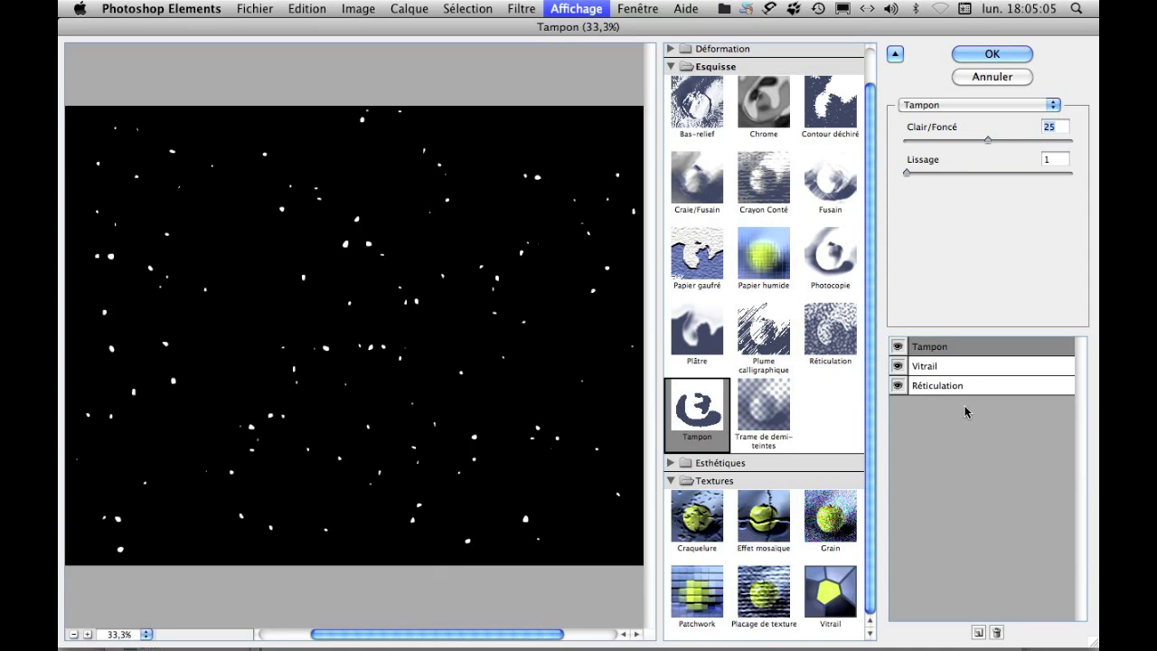
left_click(989, 54)
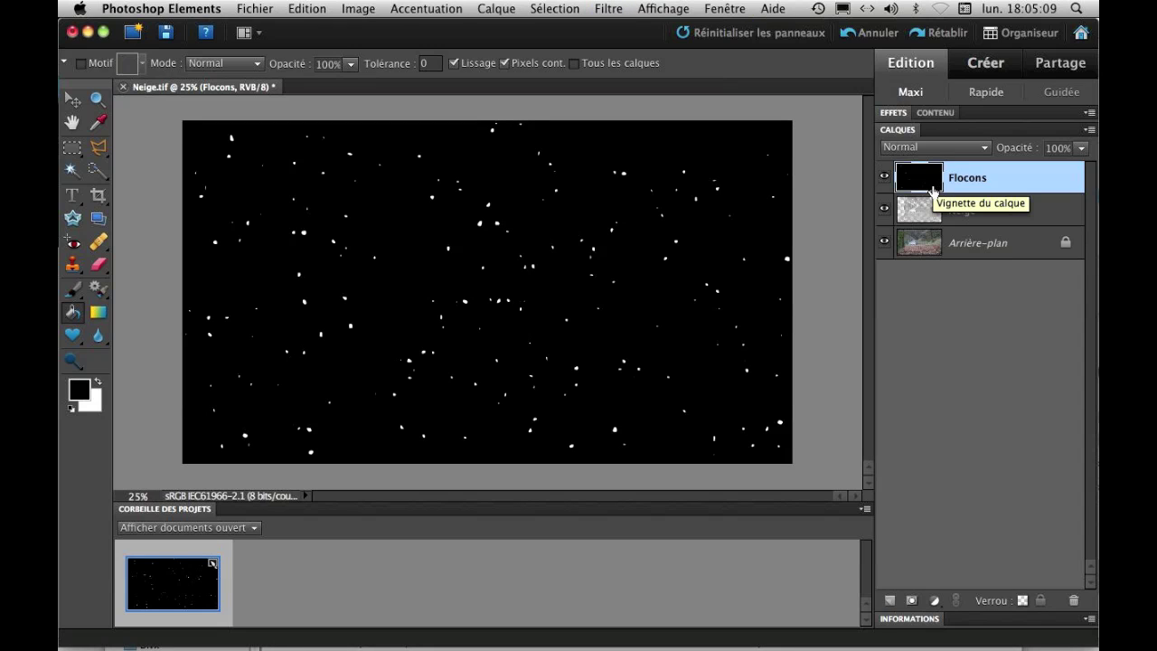
- Change the Flocons layer's blending mode to Superposition
left_click(989, 154)
left_click(991, 156)
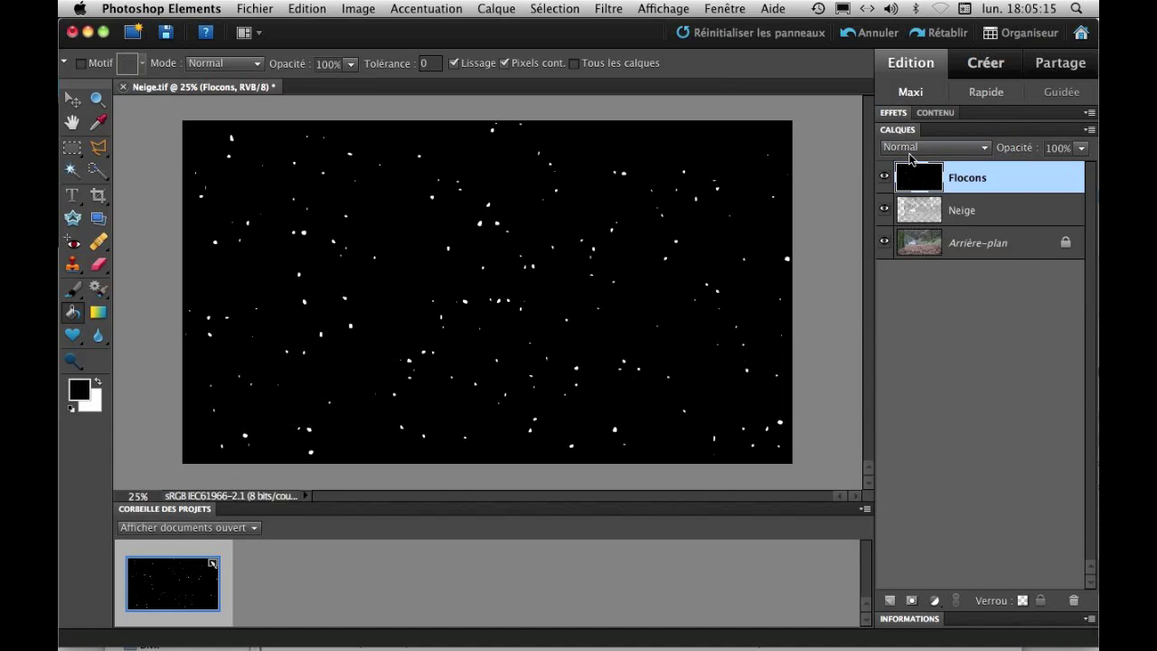
left_click(985, 149)
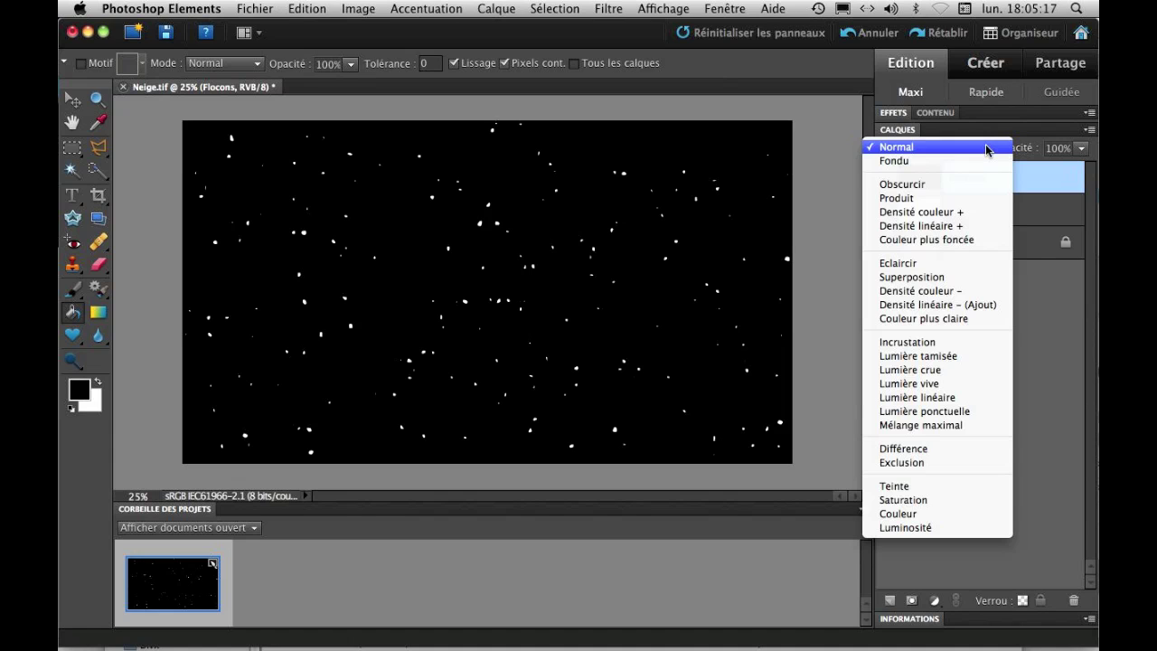
left_click(951, 277)
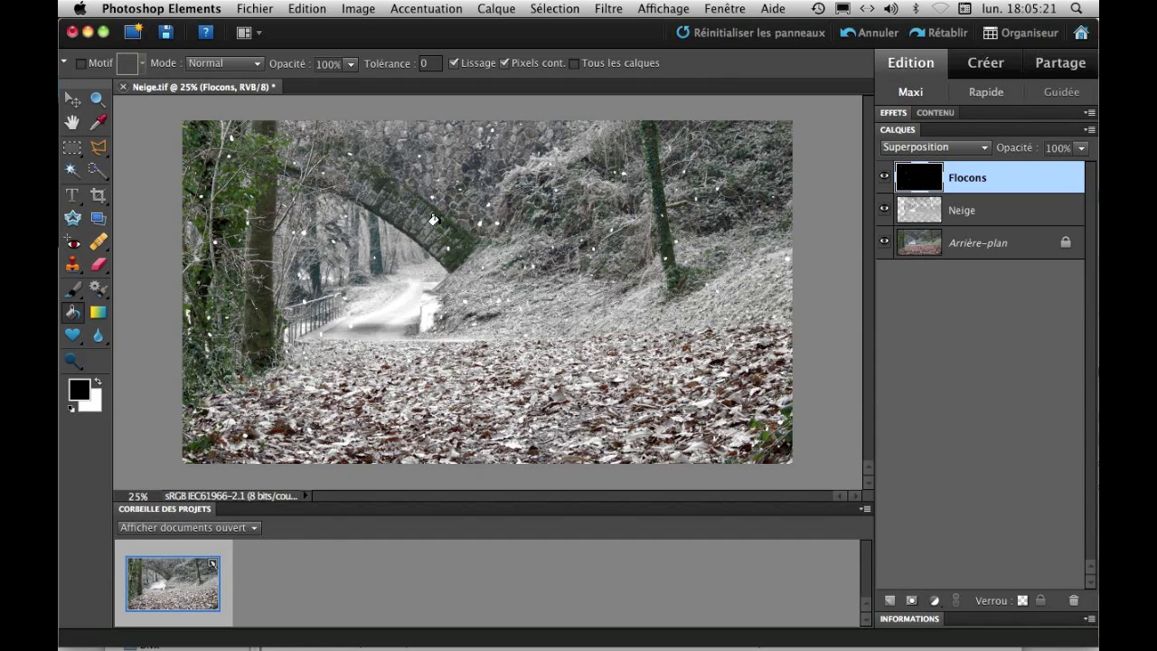
- Compare the photo with the Flocons layer hidden and shown, and examine the snowflakes up close around the stone arch
left_click(884, 177)
left_click(884, 178)
key("super+plus")
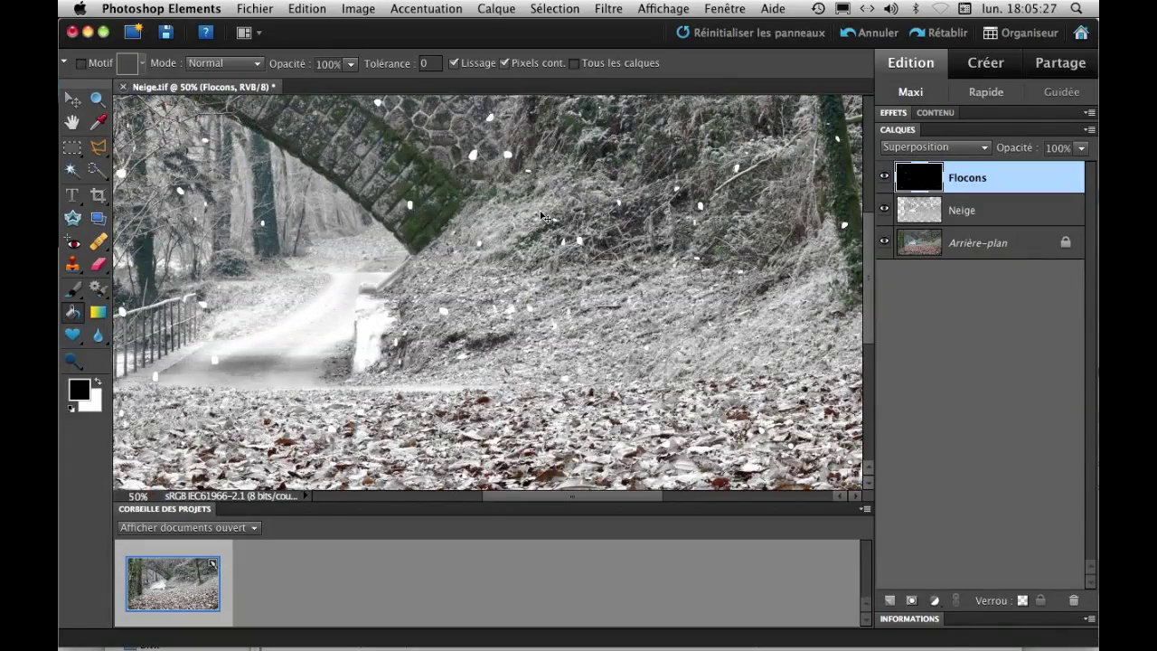
key("super+plus")
left_click_drag(512, 163, 587, 347)
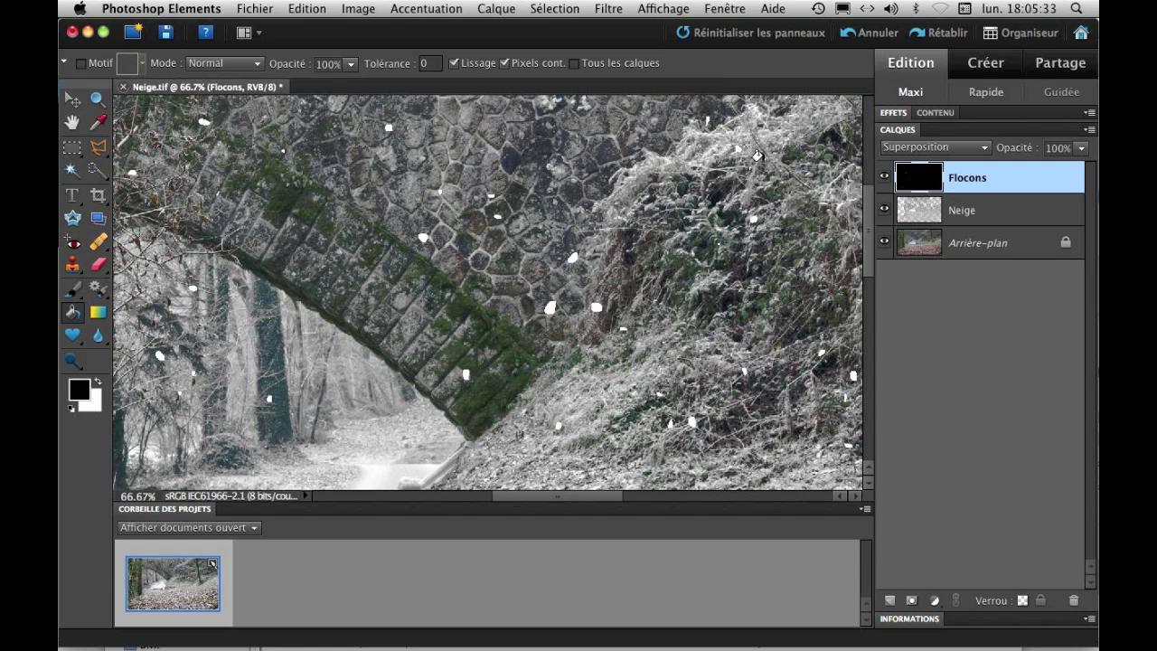
- Apply a Flou directionnel filter to the Flocons layer with an angle of 50° and a distance of 8 pixels
left_click(607, 13)
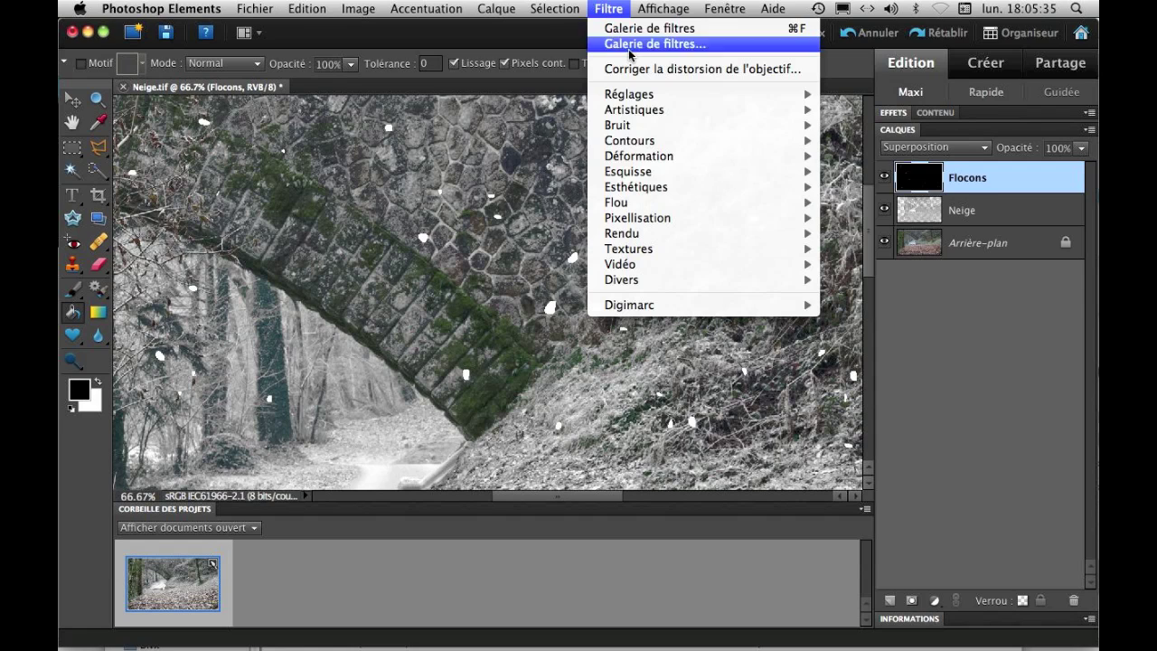
mouse_move(646, 206)
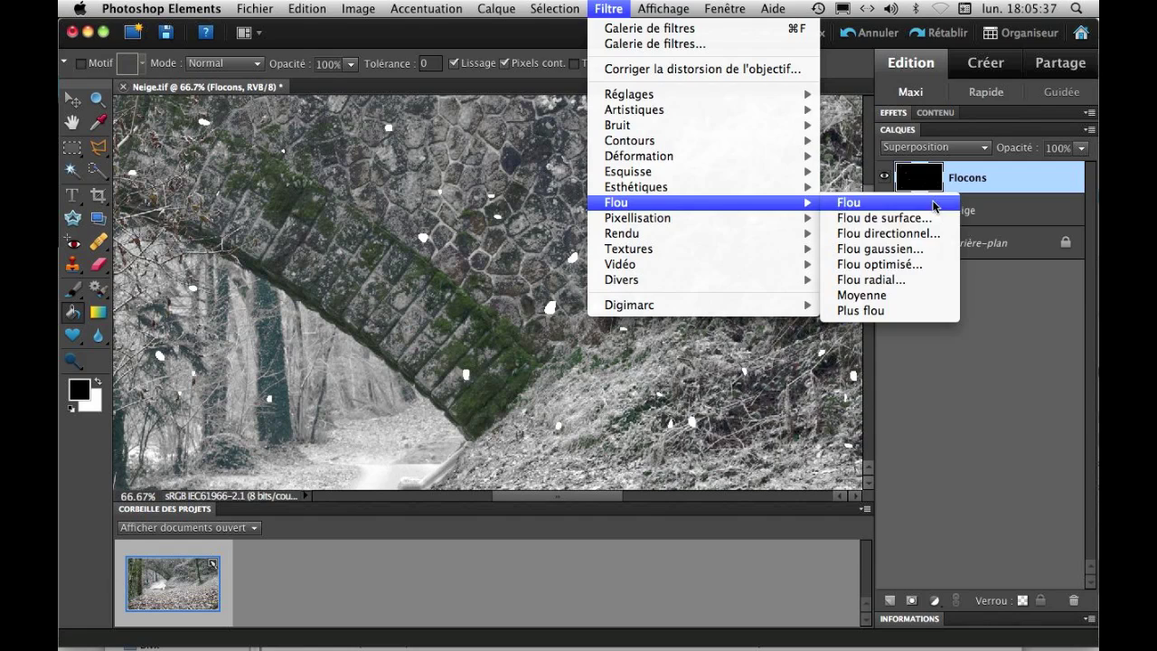
left_click(881, 233)
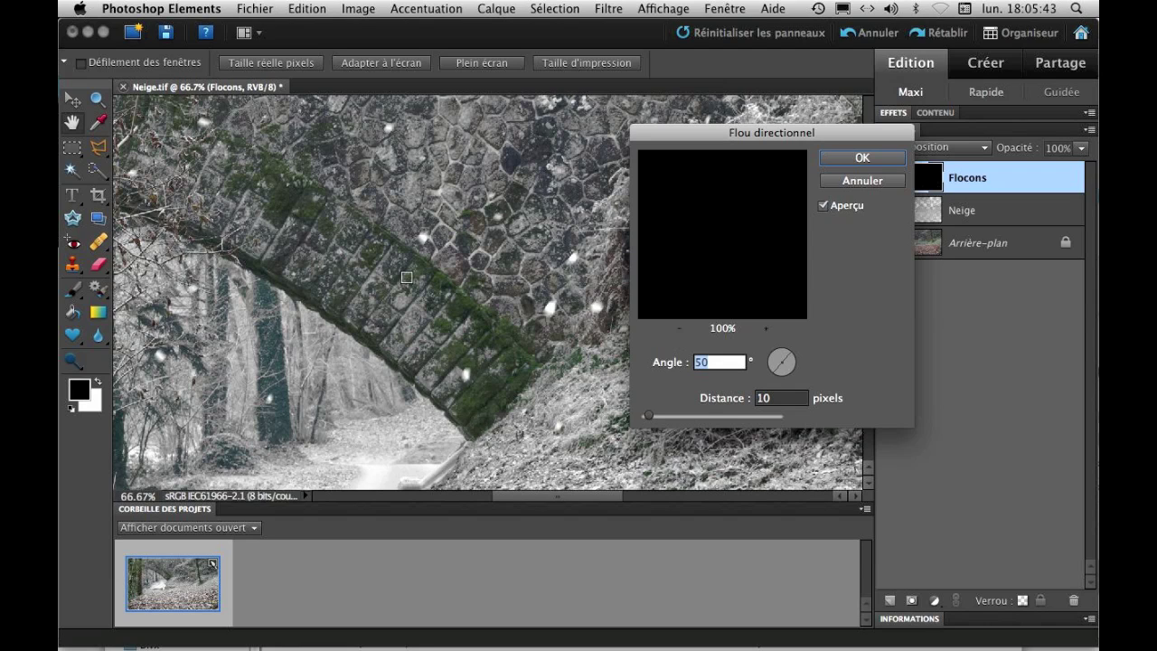
key("super+minus")
key("super+minus")
key("super+minus")
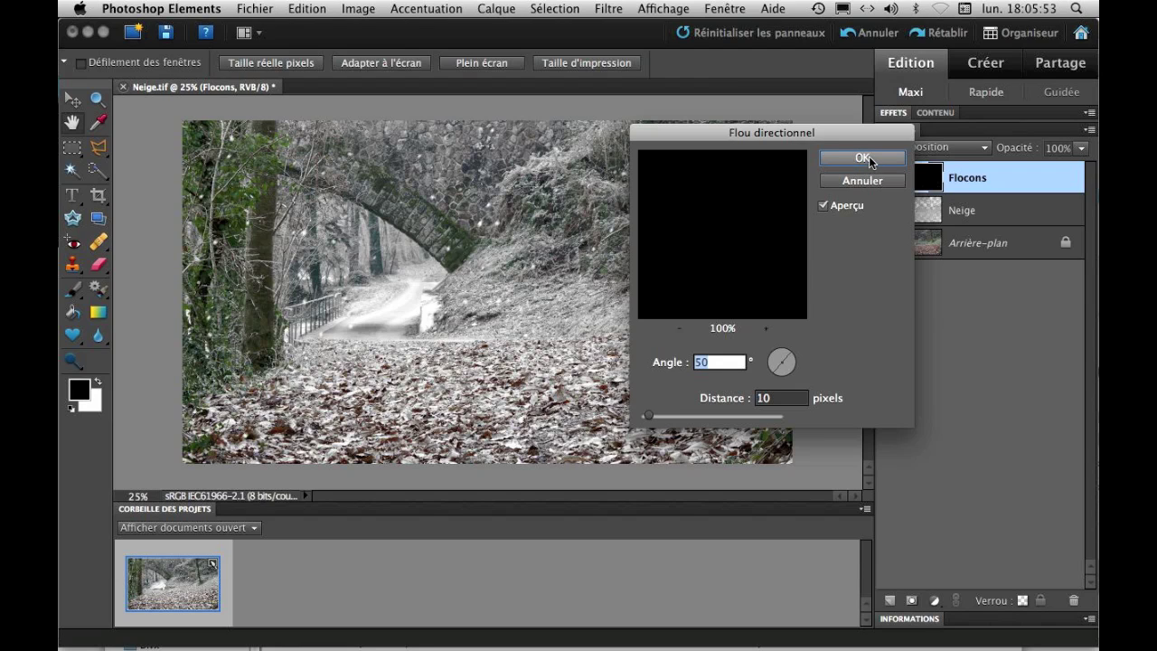
left_click(768, 399)
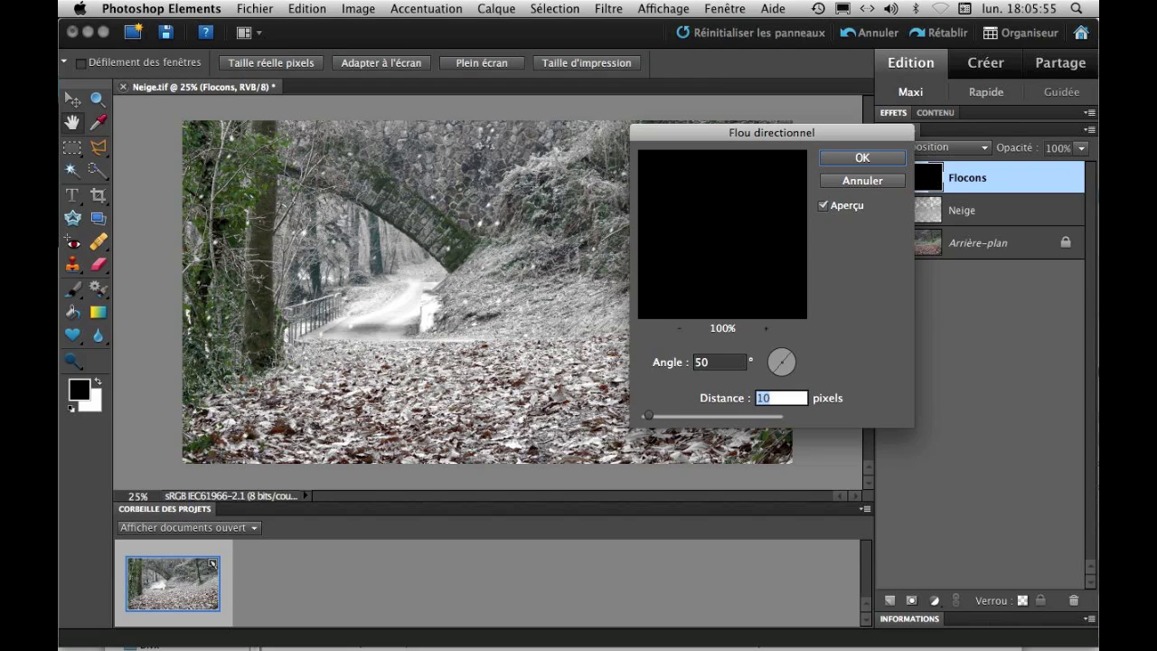
type("8")
left_click(853, 158)
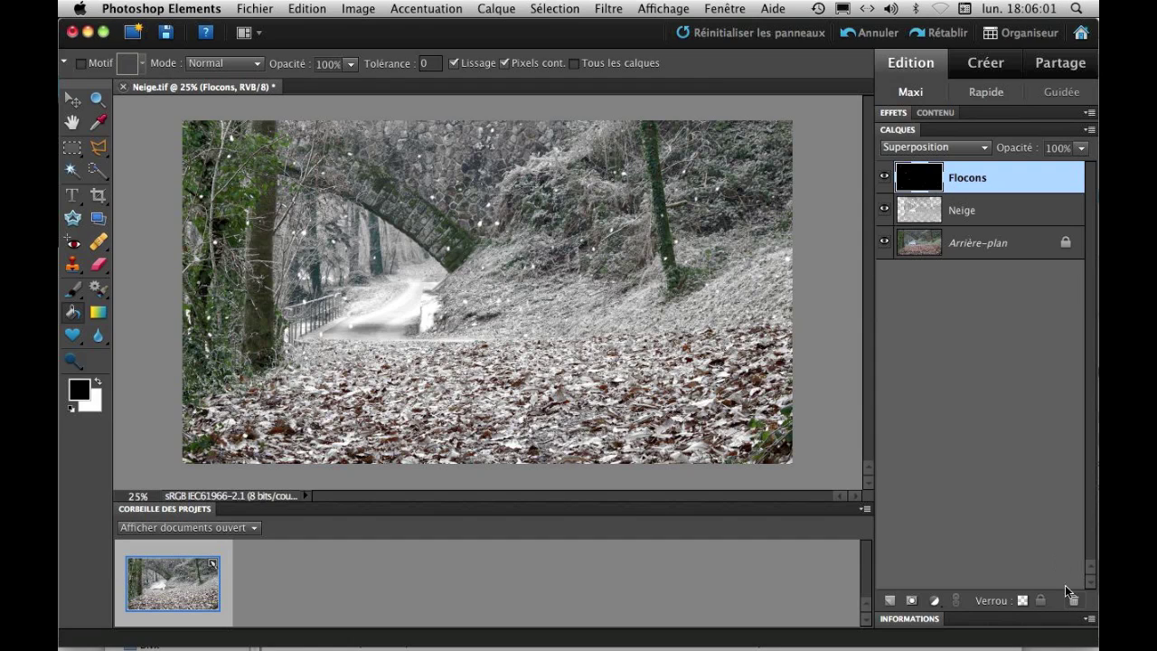
- Rename the Flocons layer as Gros Flocons
double_click(983, 179)
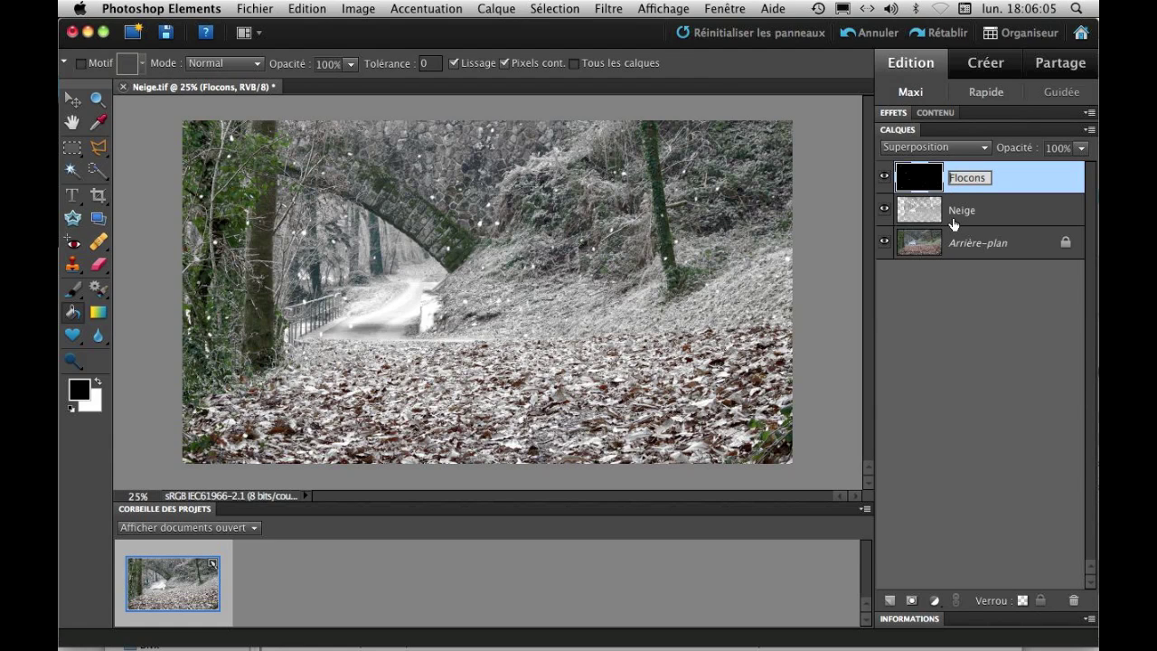
type("Gros")
key("Return")
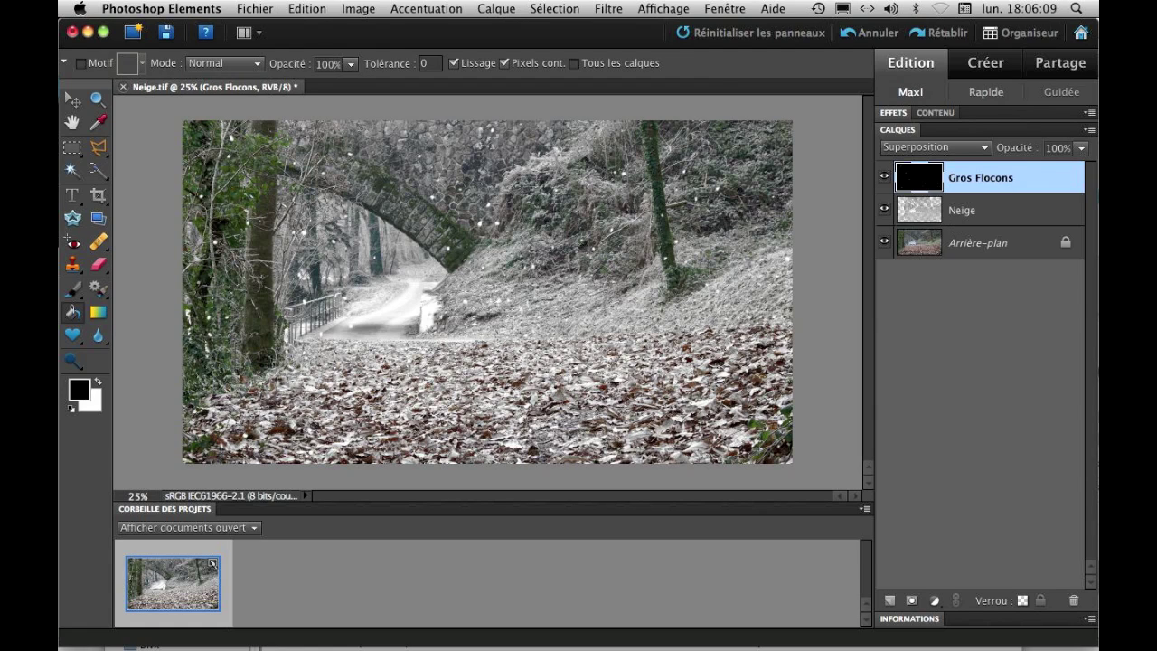
- Add a new layer above Gros Flocons and name it Petits flocons
left_click(889, 601)
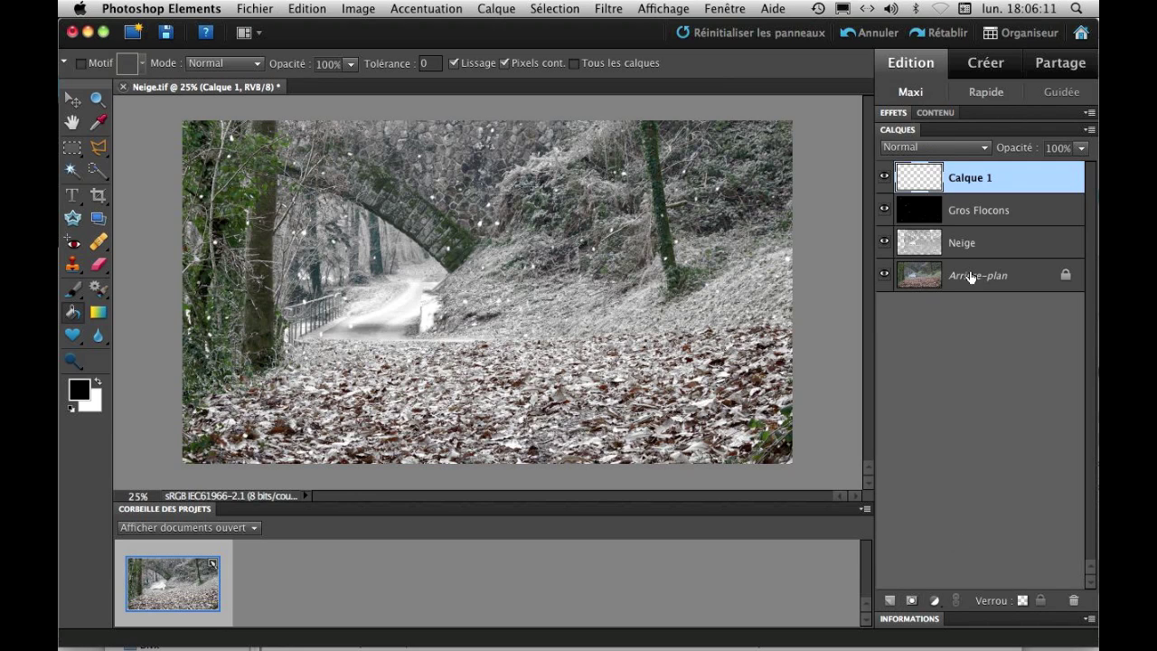
double_click(961, 178)
type("P")
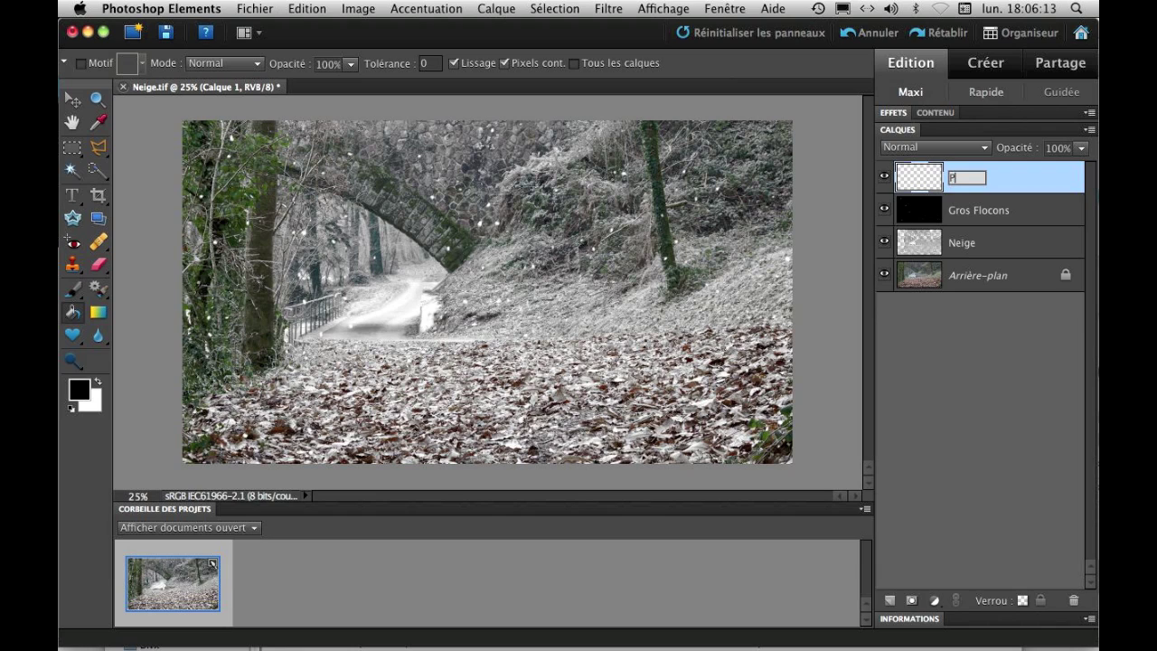
type("etits flocons")
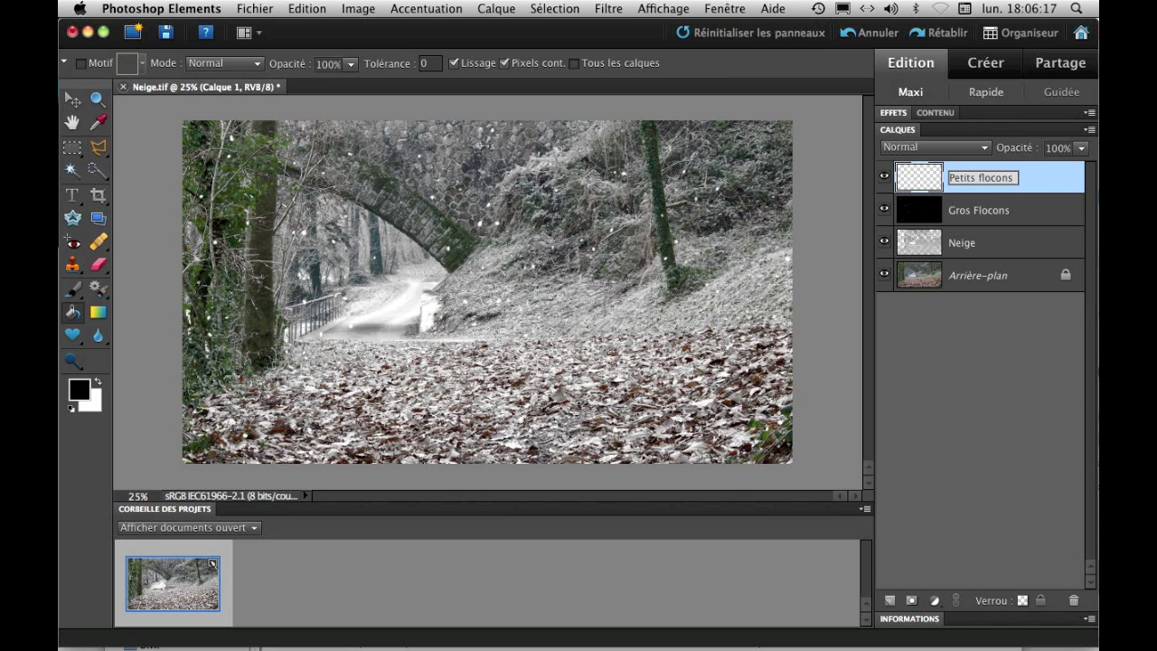
key("Return")
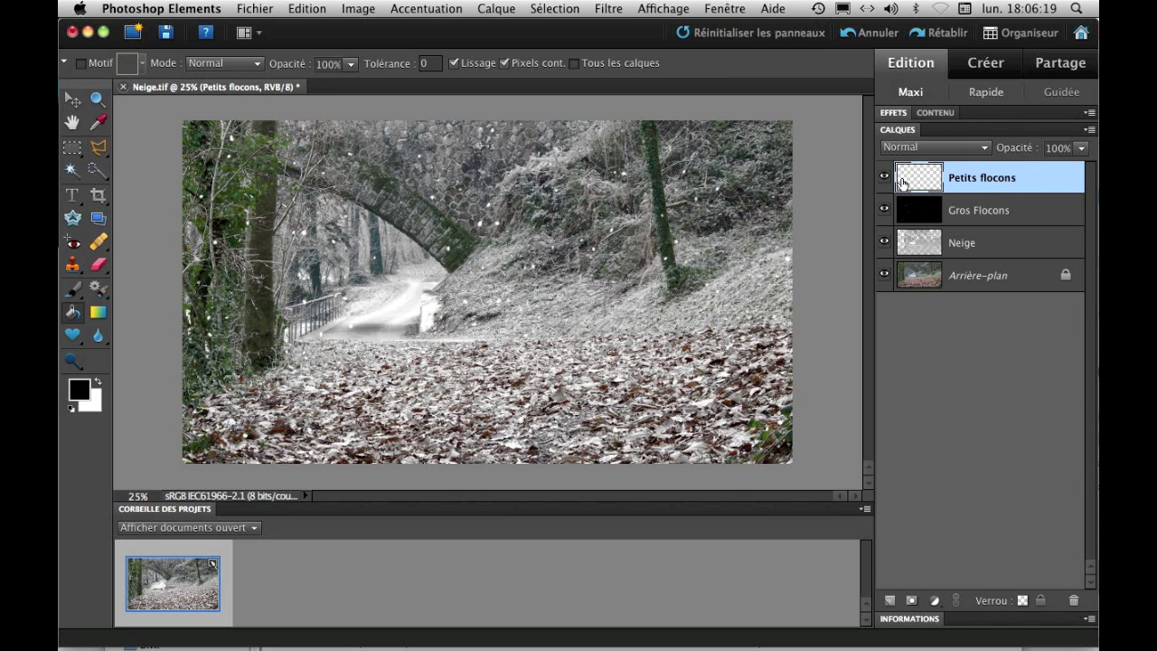
- Fill the Petits flocons layer with medium gray and restore the default foreground and background colours
left_click(79, 389)
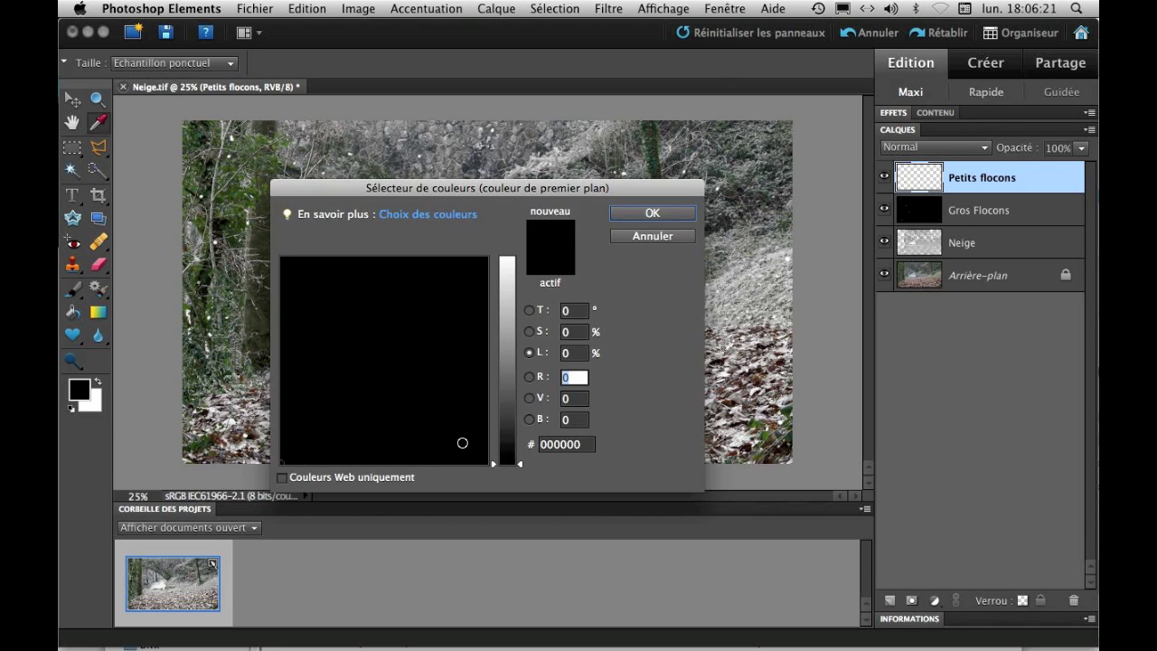
left_click_drag(520, 467, 521, 361)
left_click(652, 215)
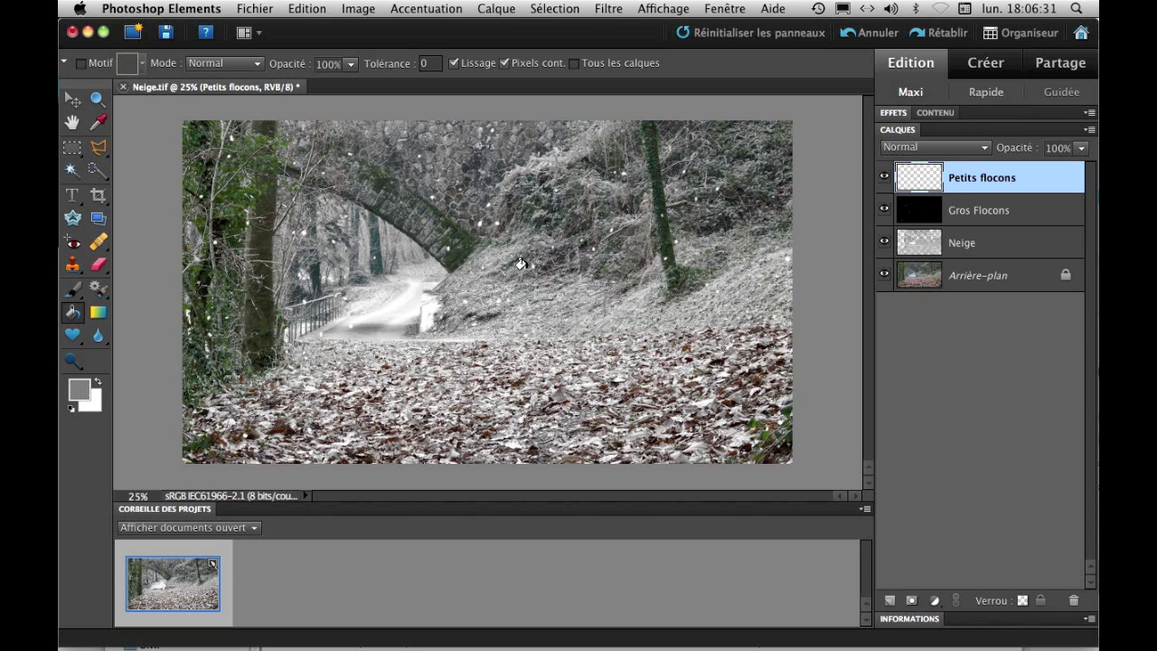
left_click(521, 268)
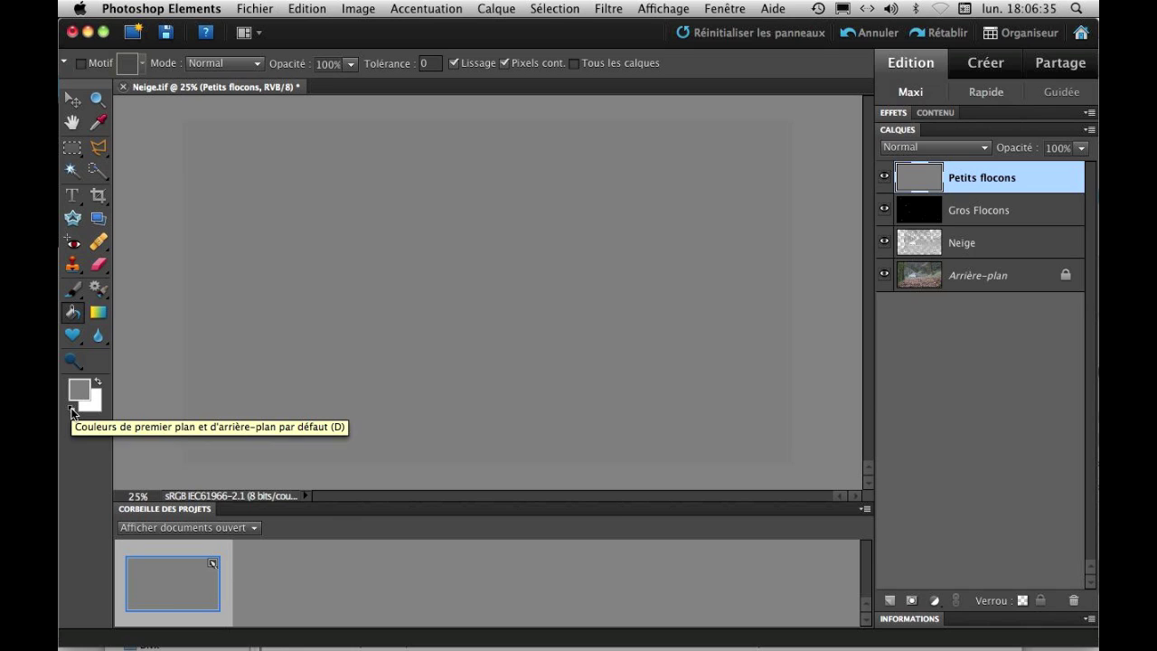
left_click(72, 412)
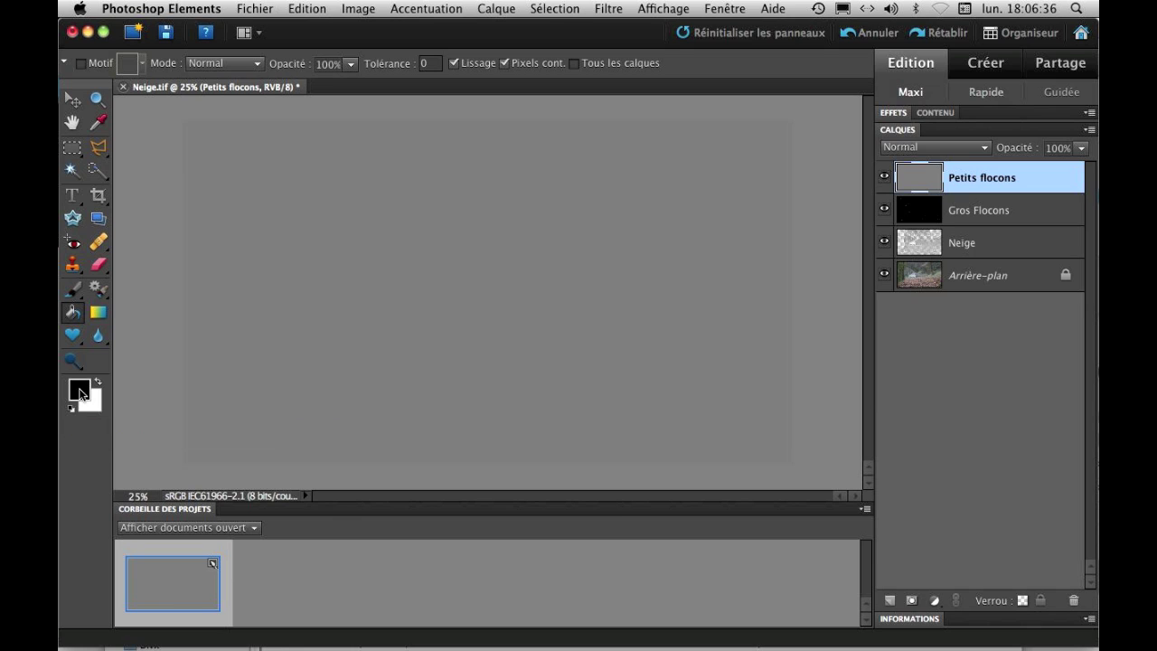
- Start a Réticulation filter on Petits flocons with Densité 12, Premier plan 0 and Arrière-plan 0
left_click(610, 11)
mouse_move(628, 222)
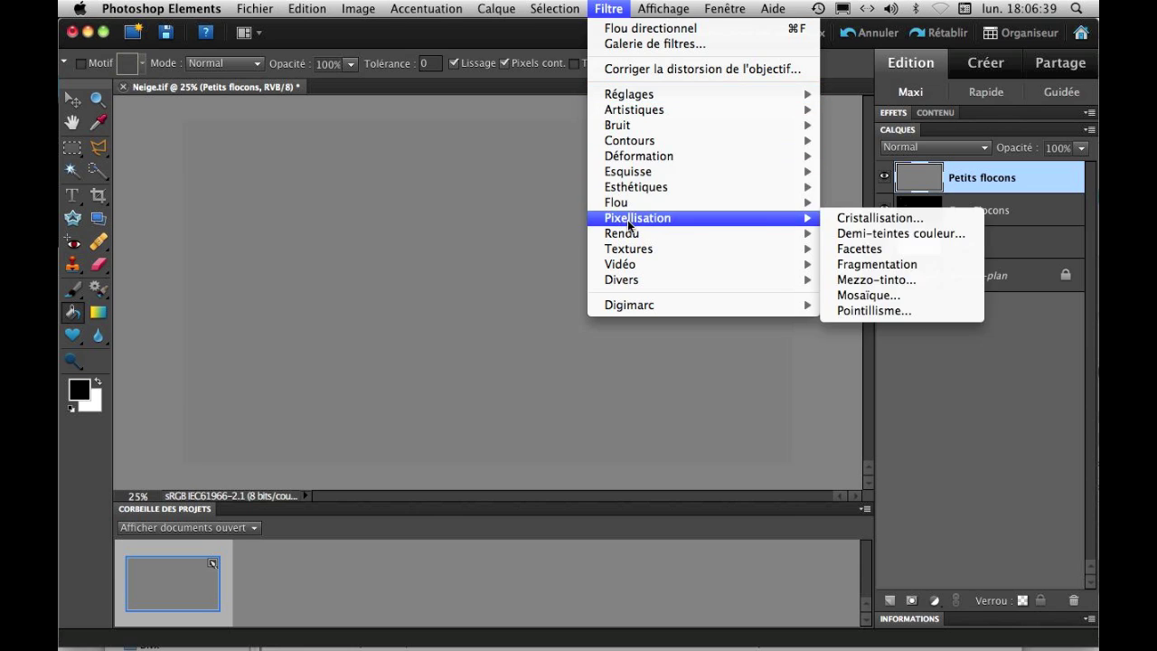
mouse_move(633, 193)
mouse_move(637, 172)
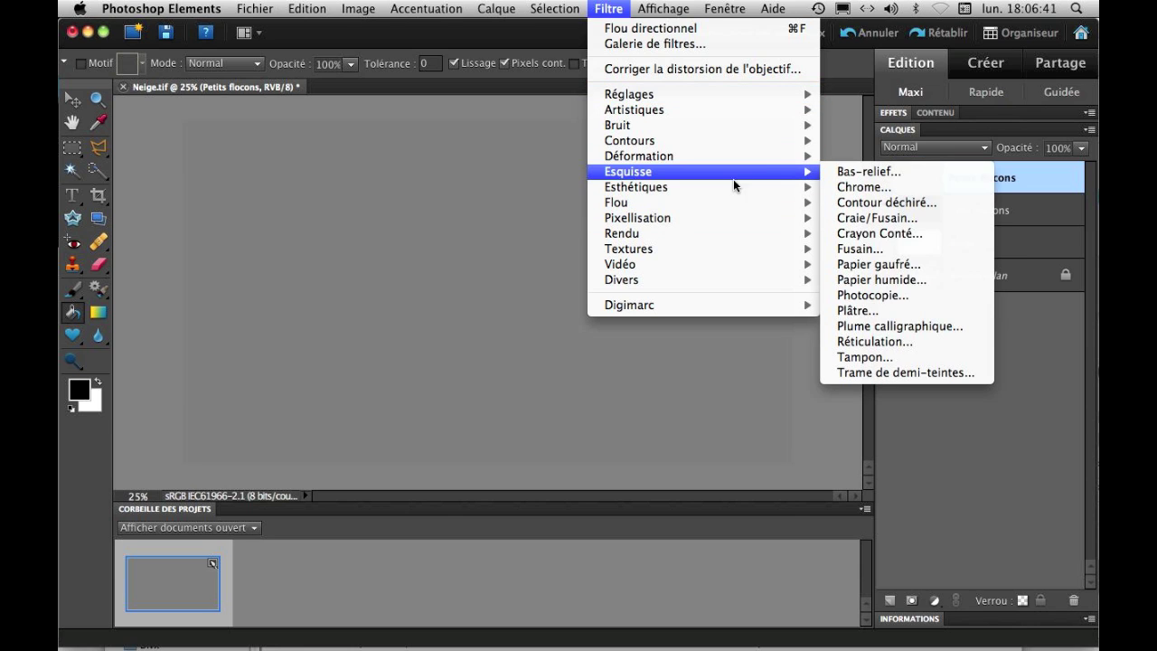
left_click(856, 340)
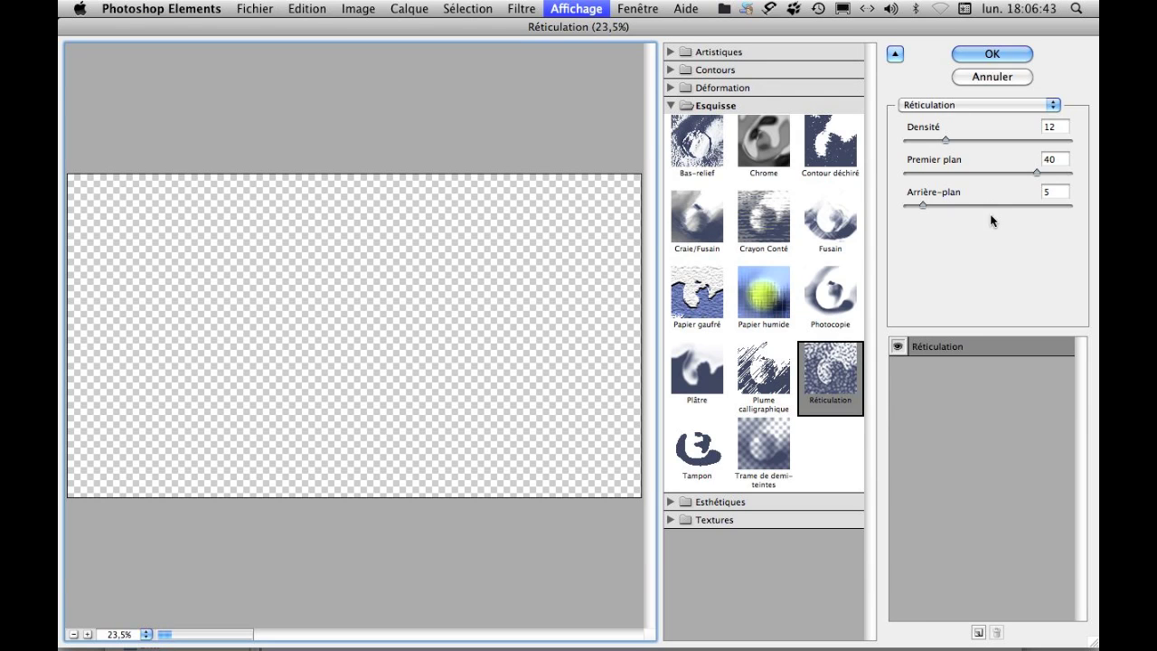
left_click_drag(919, 206, 888, 207)
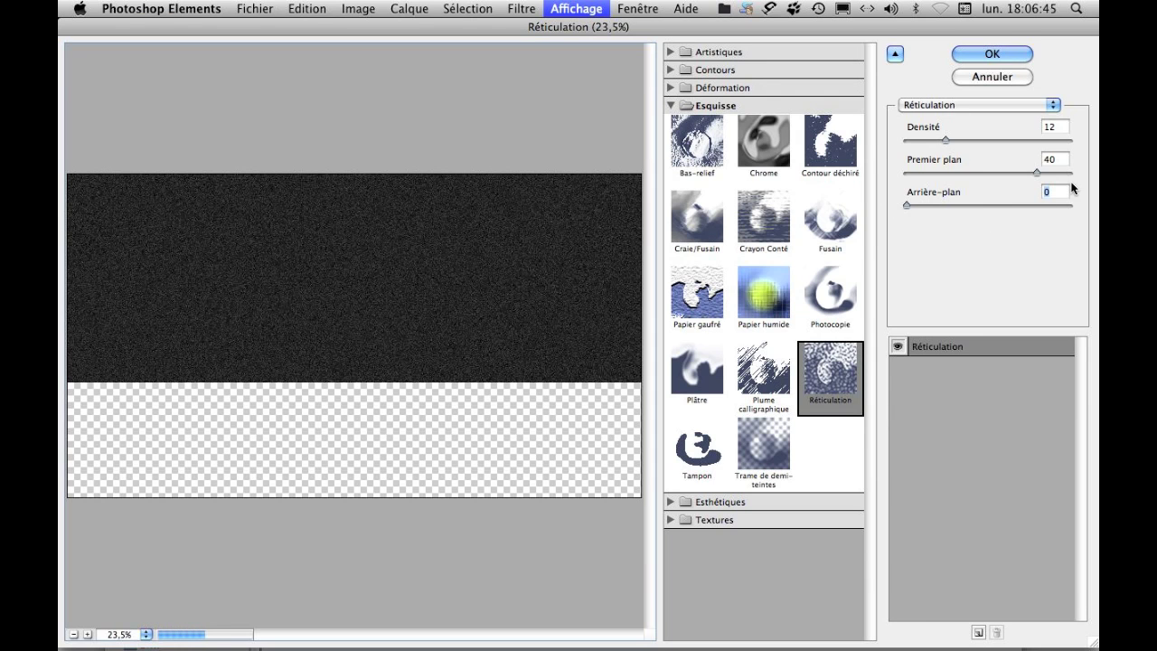
left_click_drag(1034, 170, 884, 178)
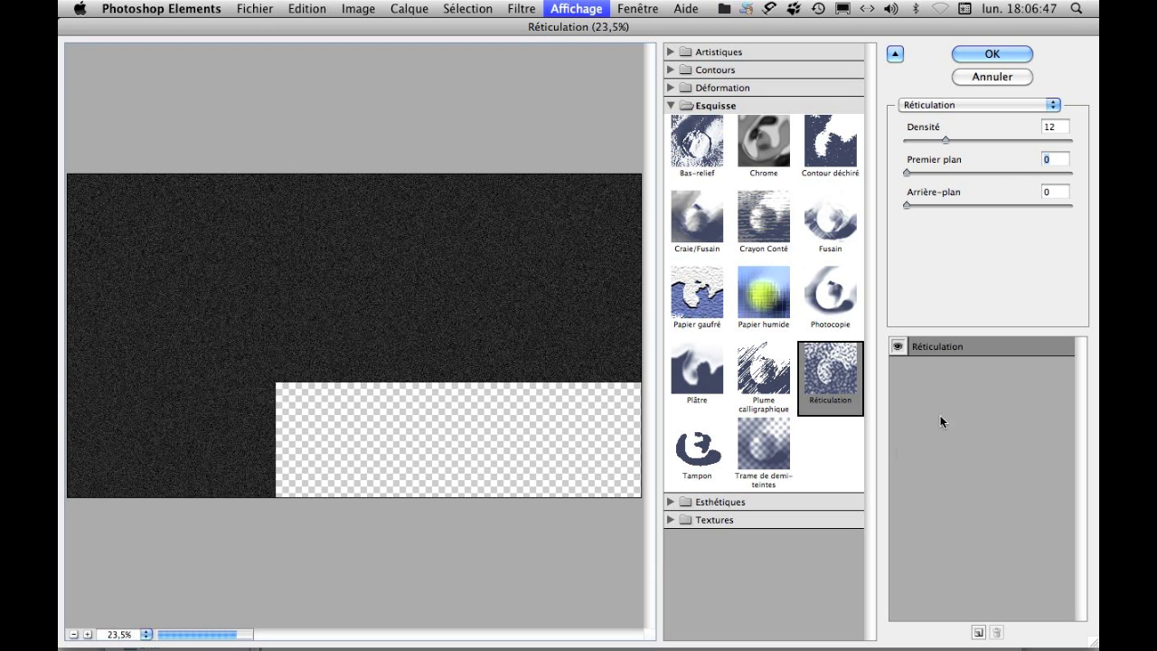
- Add a Vitrail effect layer above Réticulation with Taille 3, Plomb 20 and Luminosité 0
left_click(981, 632)
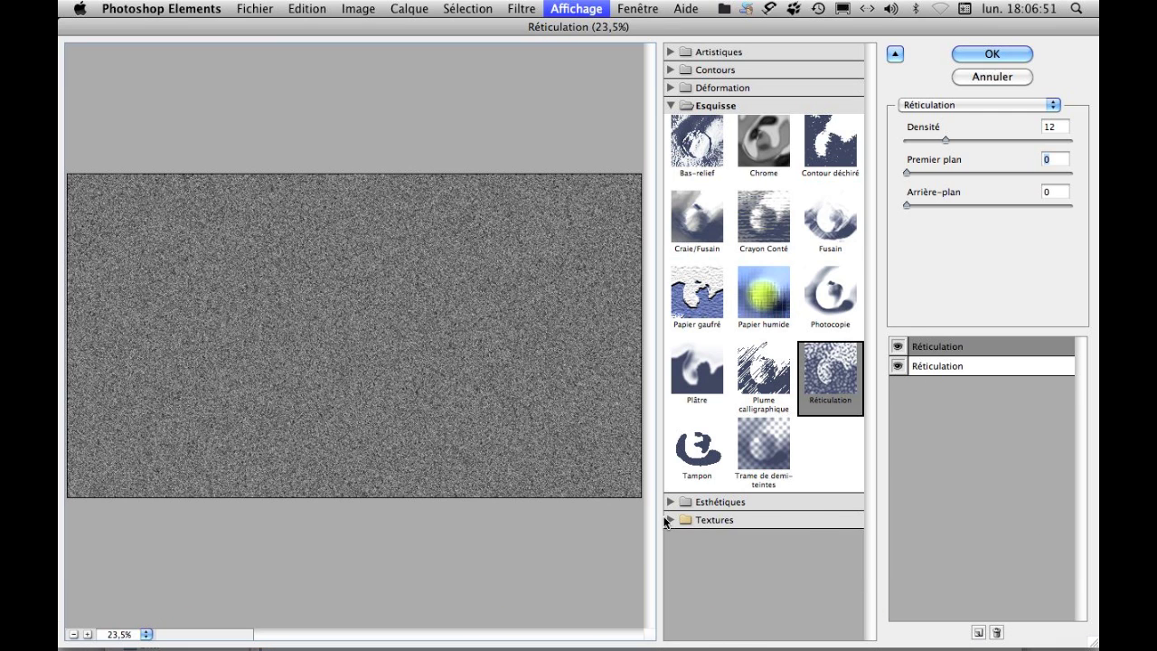
left_click(818, 520)
scroll(862, 560, "down", 2)
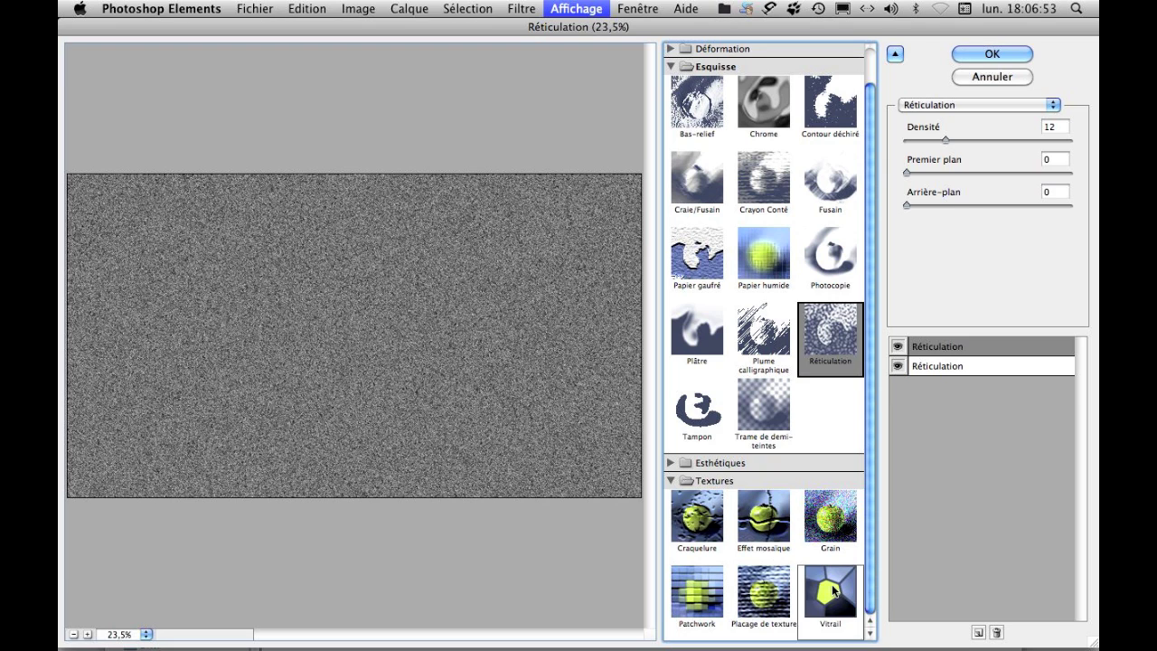
left_click(832, 592)
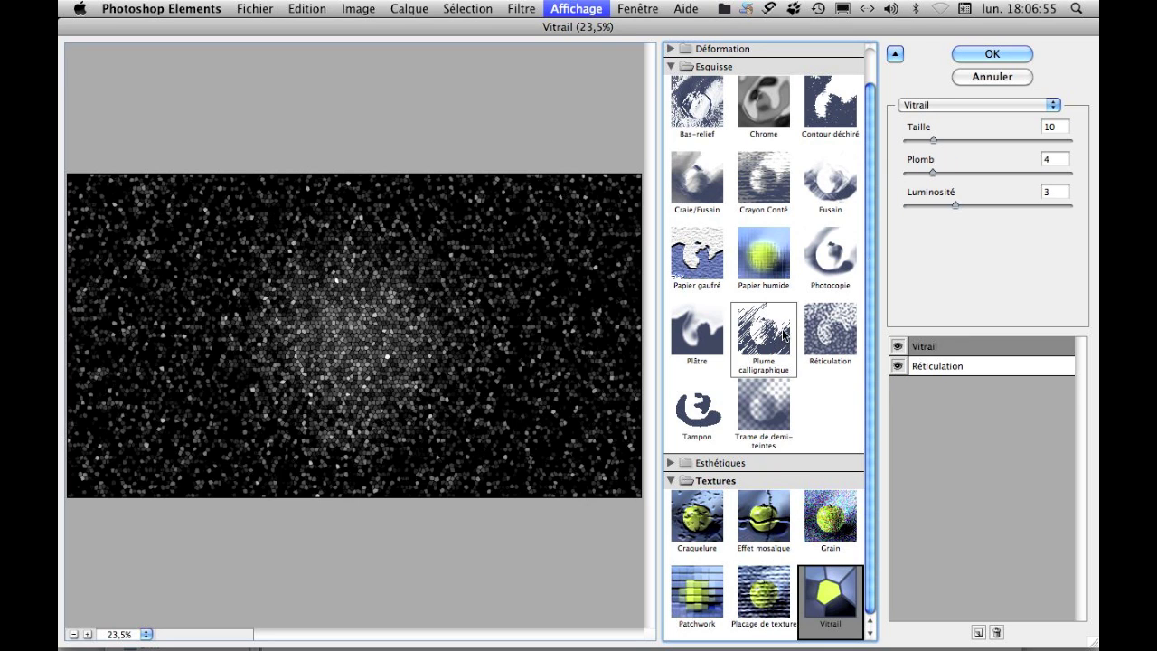
left_click_drag(953, 205, 864, 202)
left_click_drag(932, 172, 1095, 180)
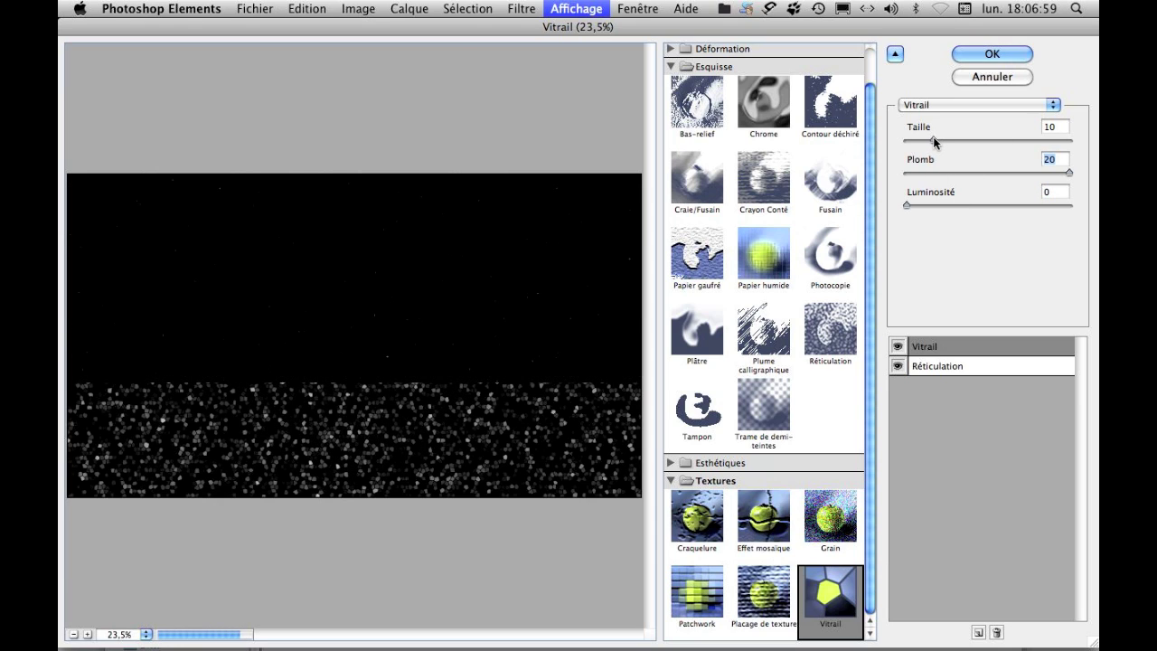
left_click_drag(934, 143, 910, 142)
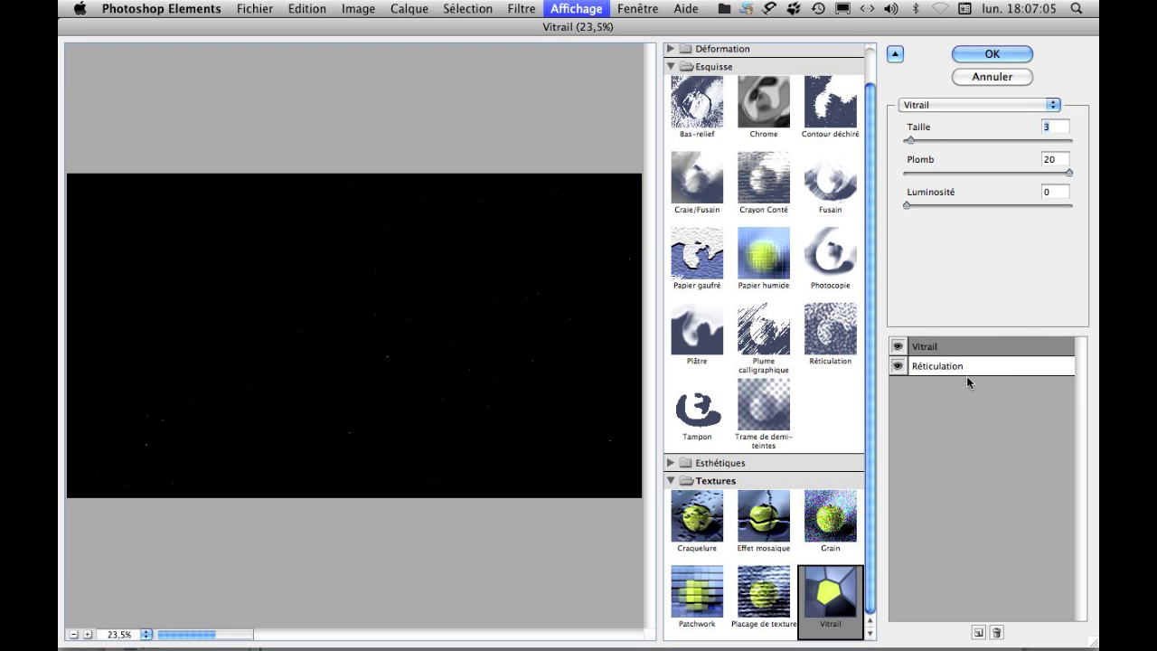
- Add a Tampon effect layer above Vitrail and set its Clair/Foncé to 1
left_click(978, 633)
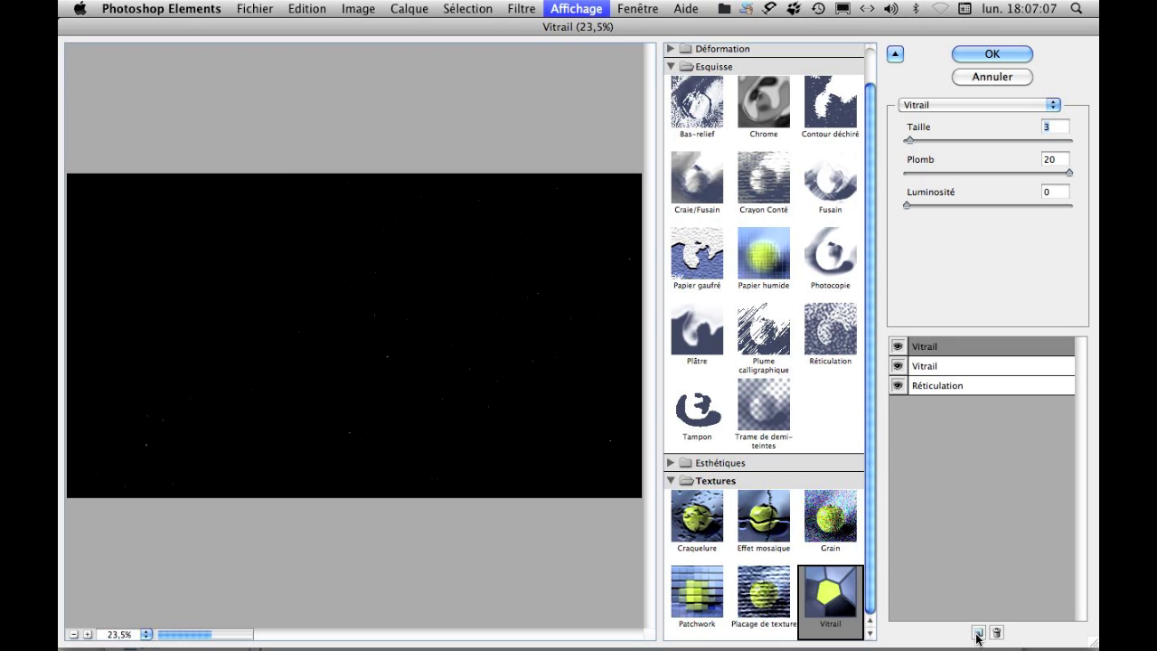
left_click(690, 409)
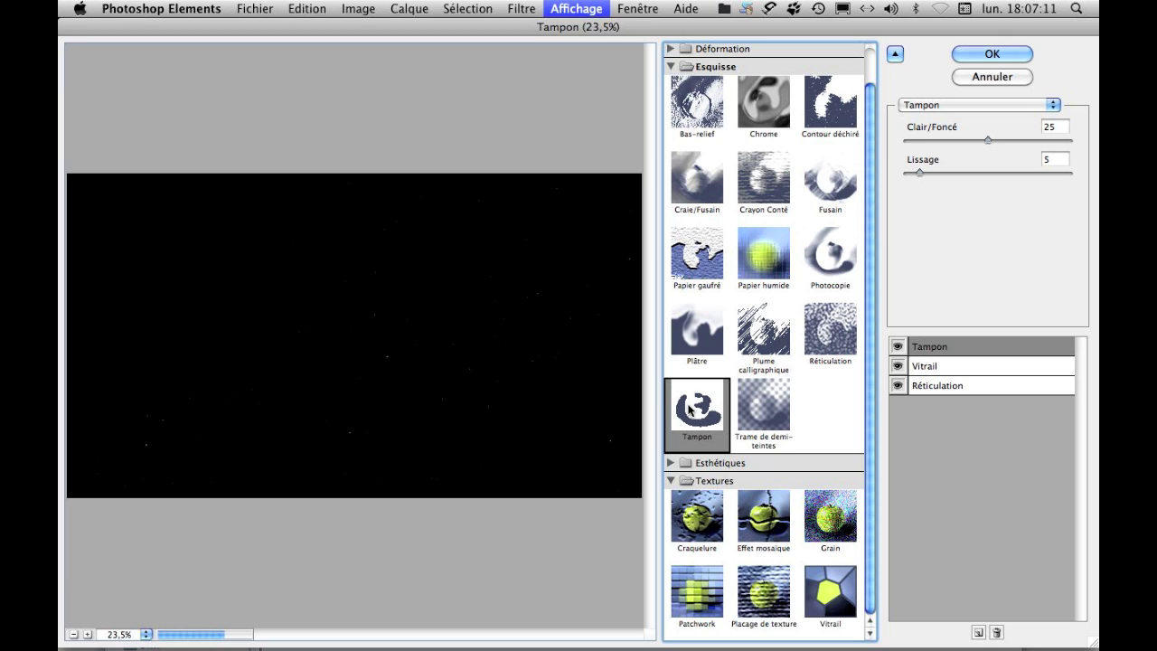
left_click_drag(988, 140, 908, 142)
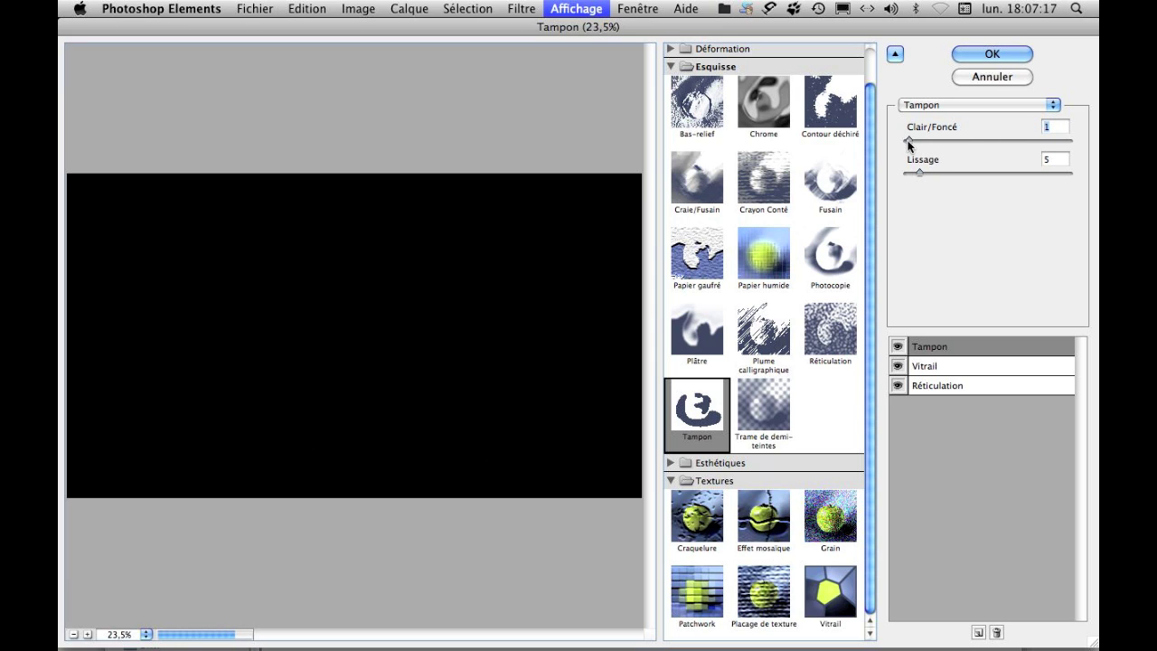
- Try Taille values of 12 and 11 on the Vitrail effect, and settle on 13
left_click(949, 369)
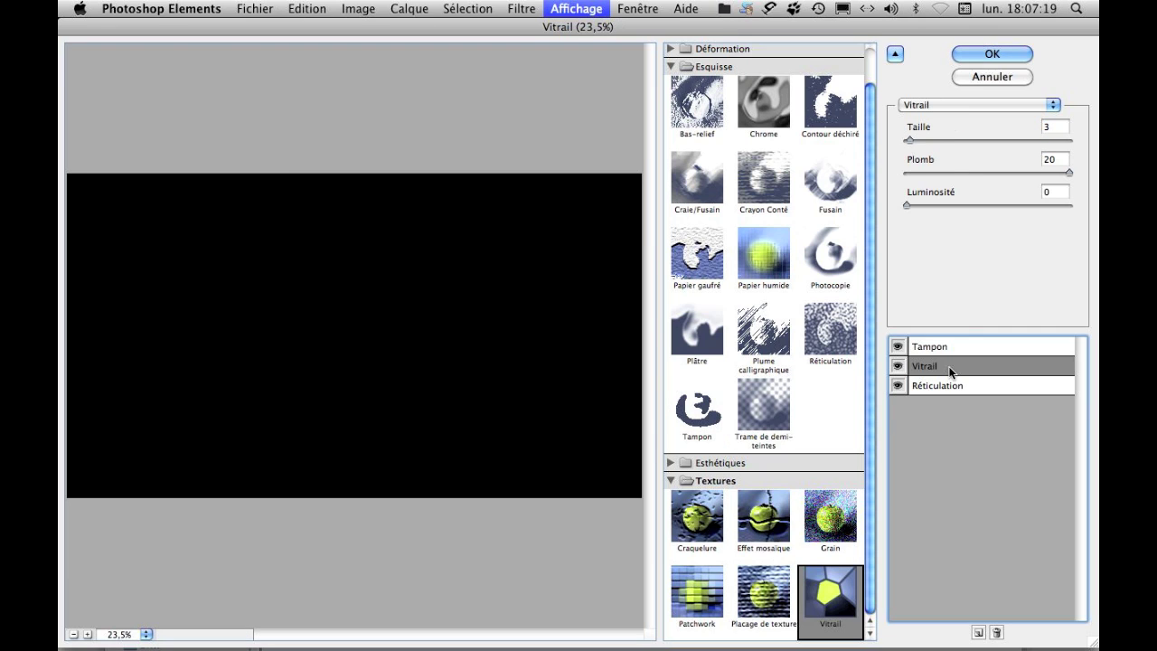
left_click_drag(907, 140, 939, 140)
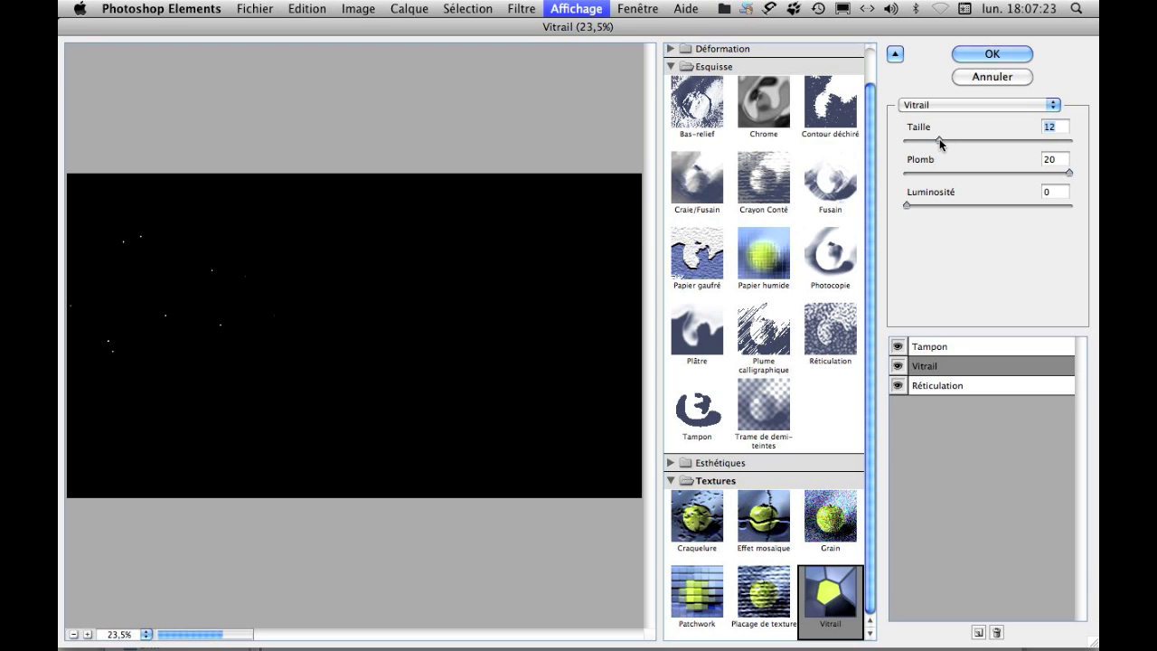
left_click_drag(938, 136, 936, 138)
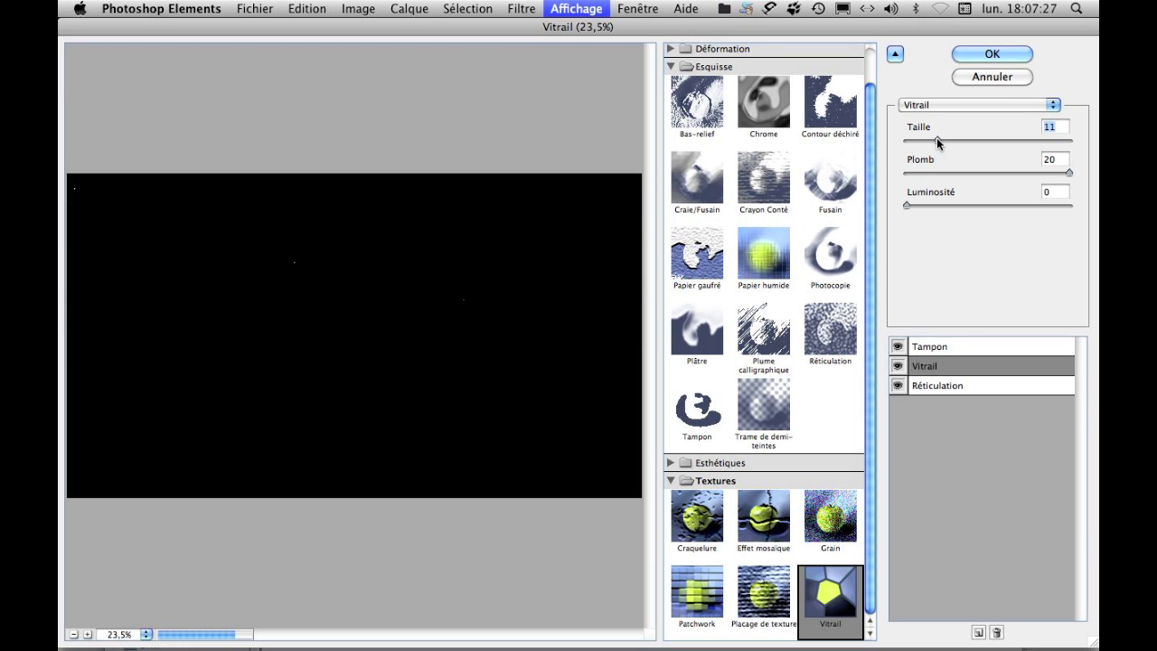
left_click_drag(936, 137, 940, 137)
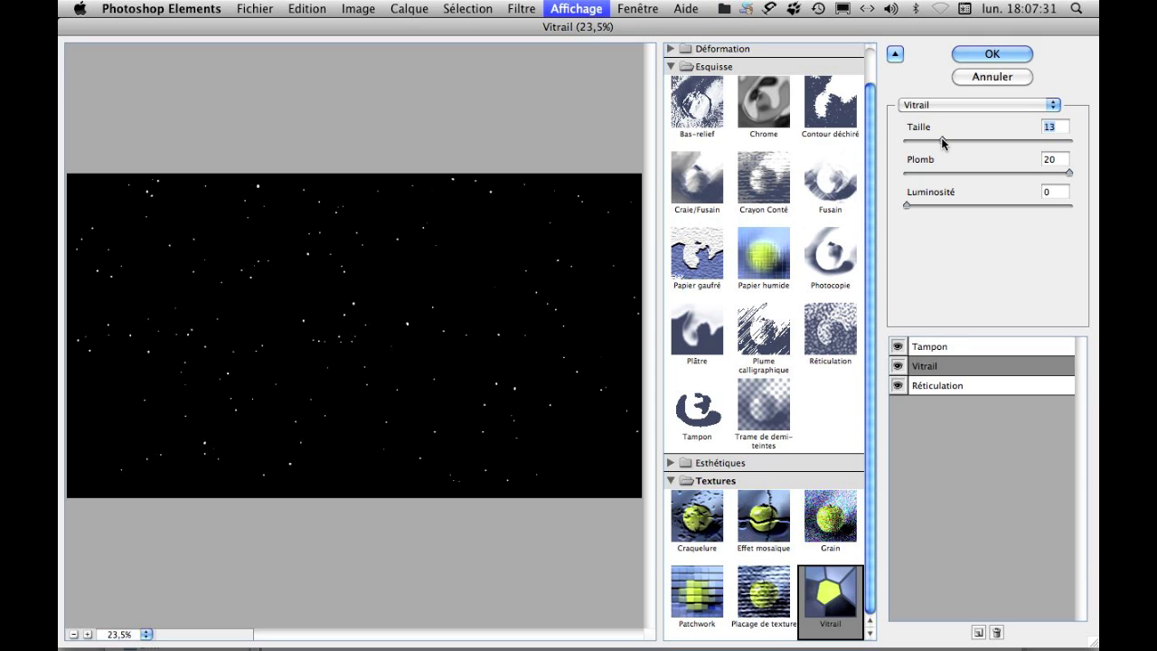
- Set the Tampon effect's Clair/Foncé to 4 and apply the stacked filters to Petits flocons
left_click(960, 349)
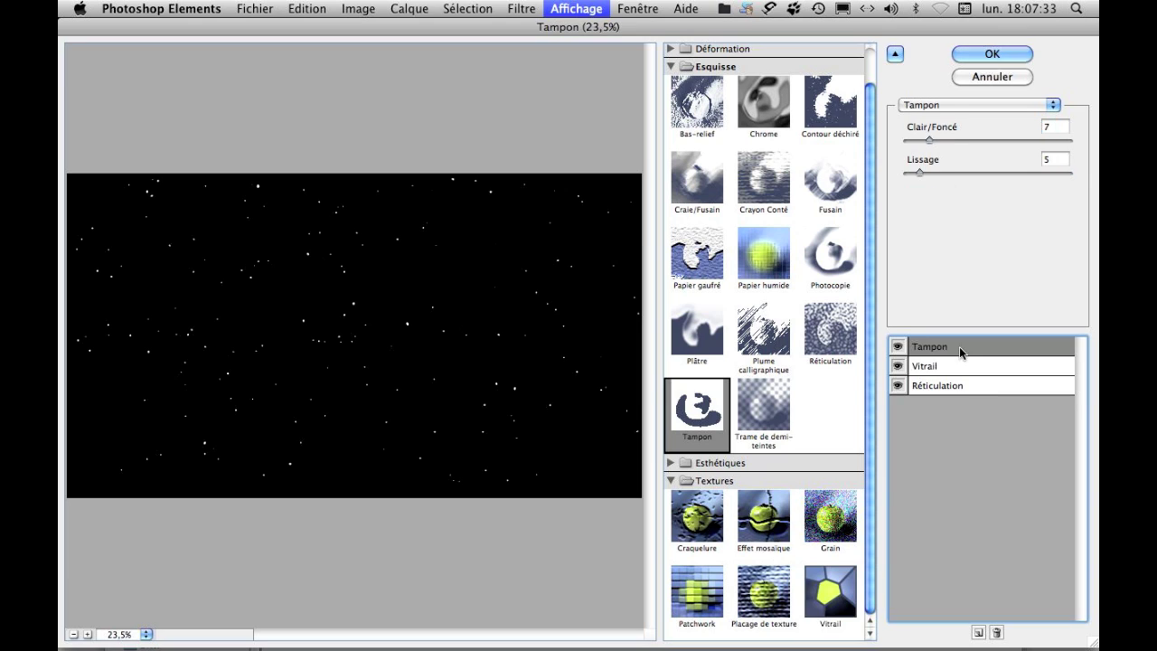
left_click_drag(929, 140, 924, 142)
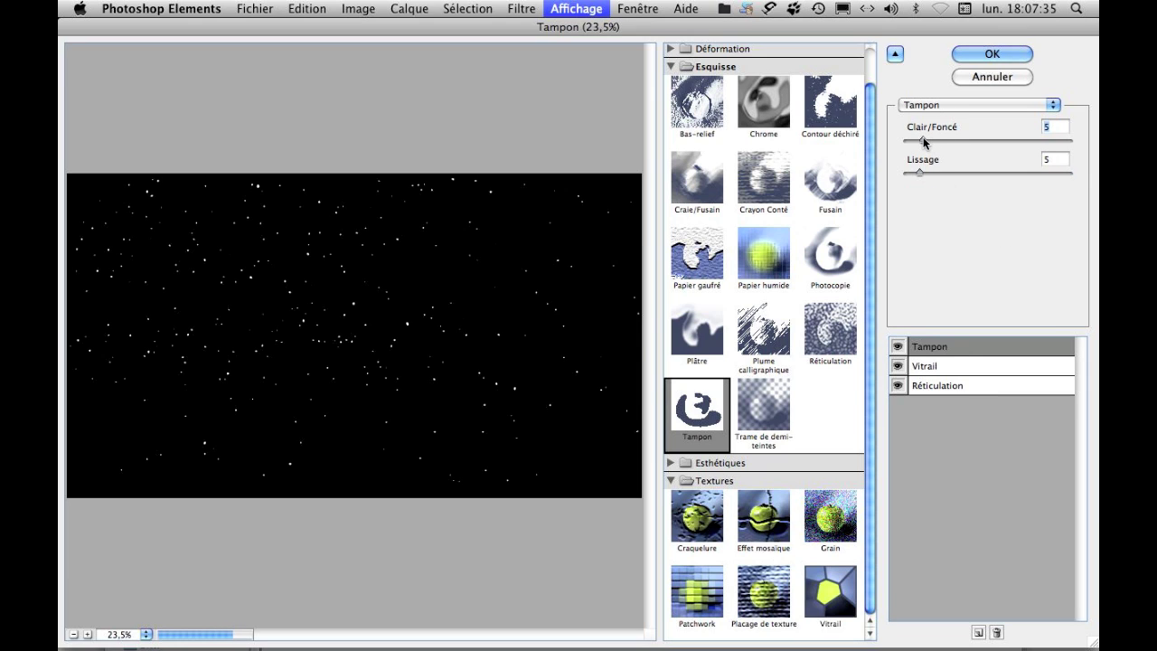
left_click_drag(922, 142, 919, 142)
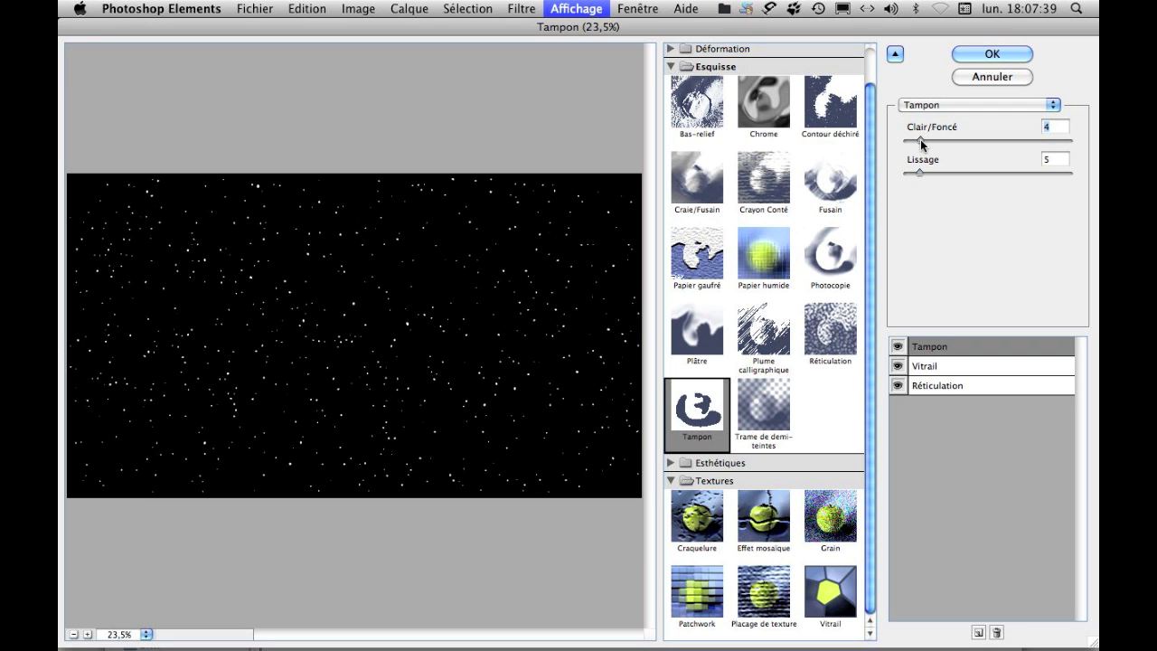
left_click(991, 54)
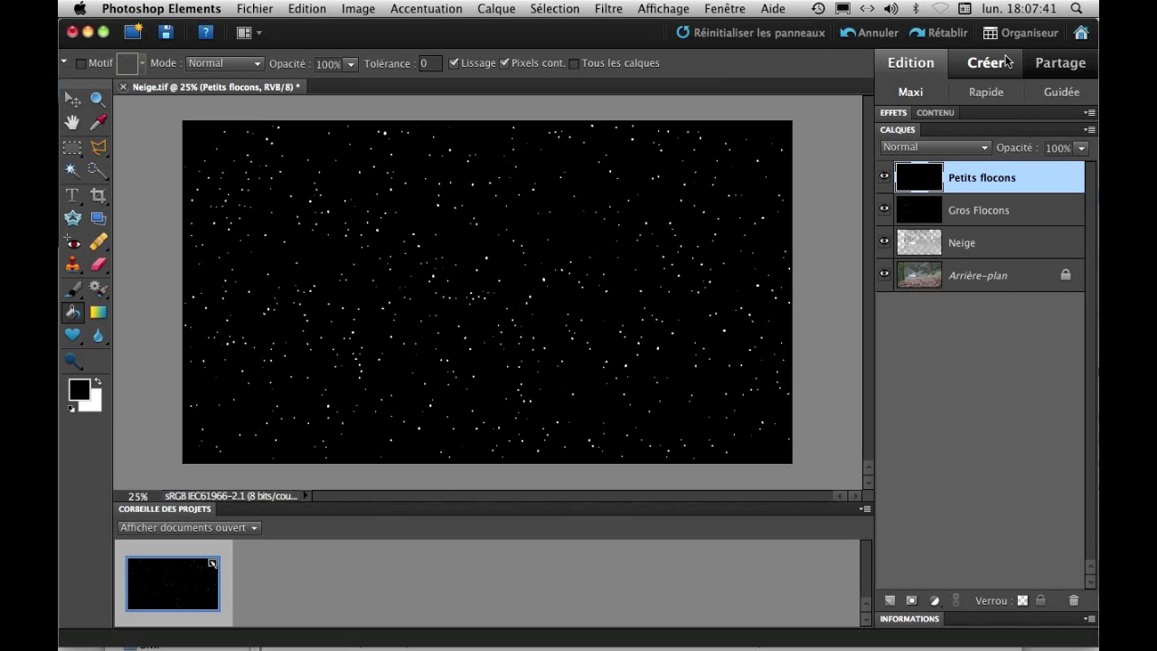
- Set the blend mode of the Petits flocons layer to Superposition
left_click(985, 148)
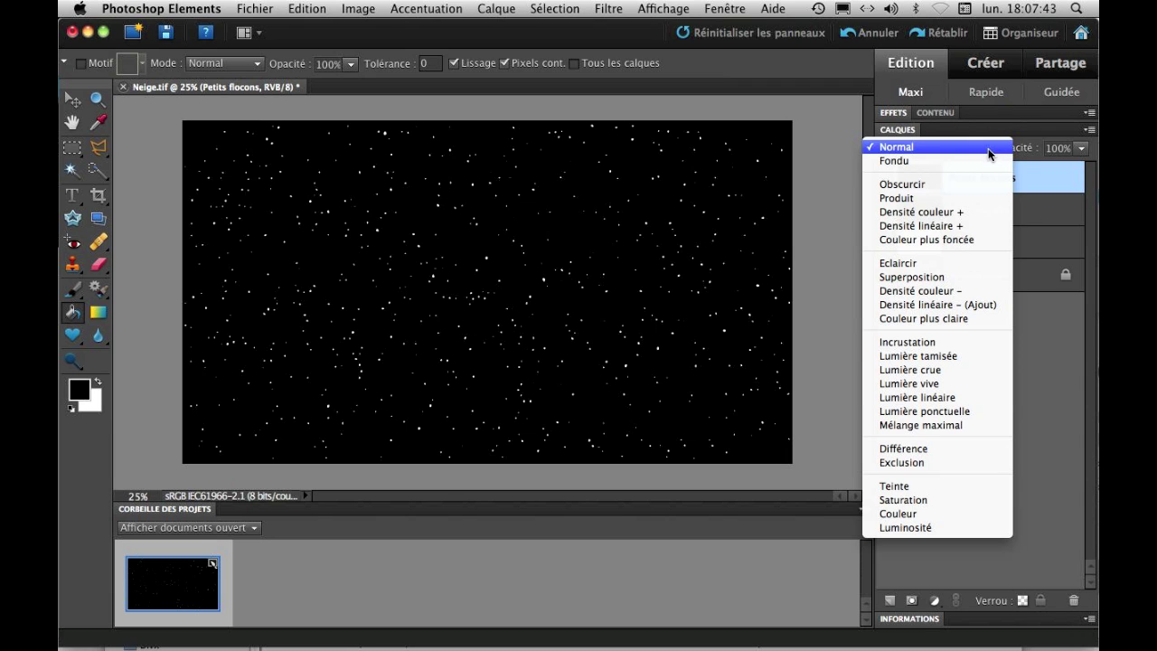
left_click(931, 277)
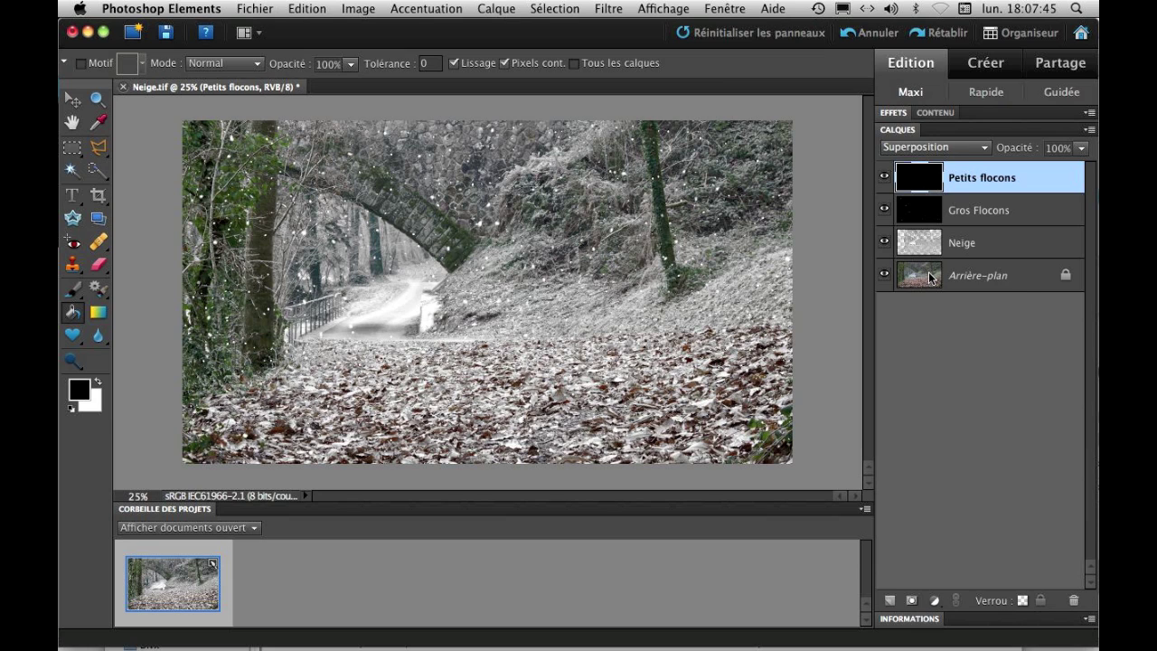
- Apply a Flou directionnel blur to Petits flocons with an Angle of 50° and a Distance of 10 pixels
left_click(619, 10)
mouse_move(647, 204)
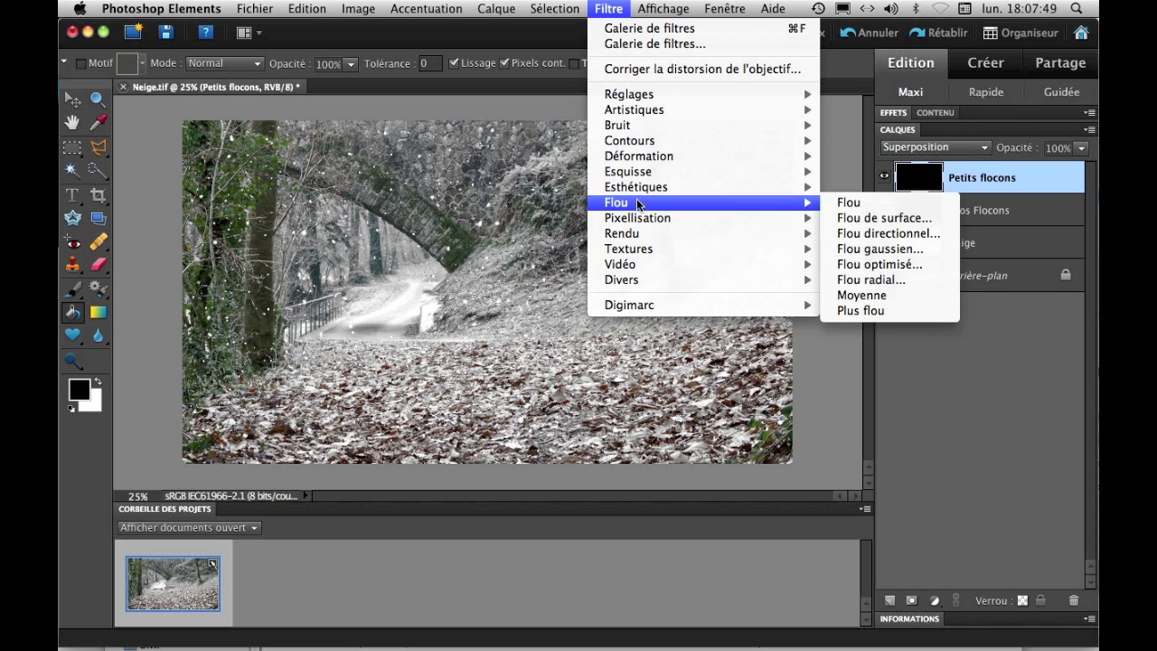
left_click(879, 234)
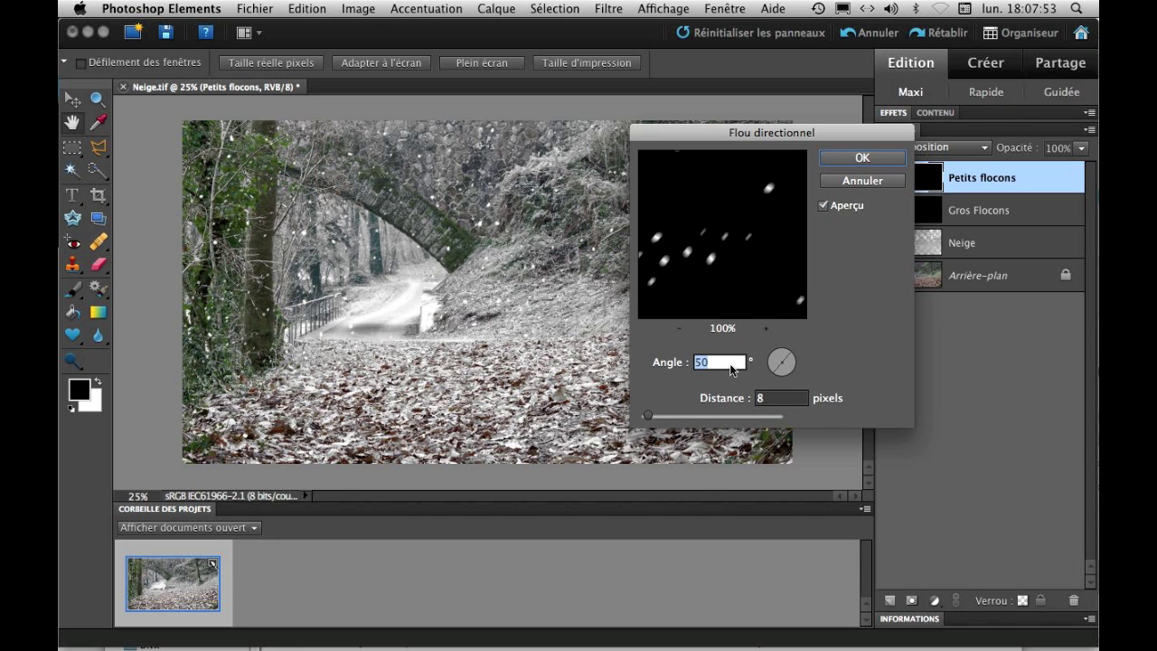
key("Tab")
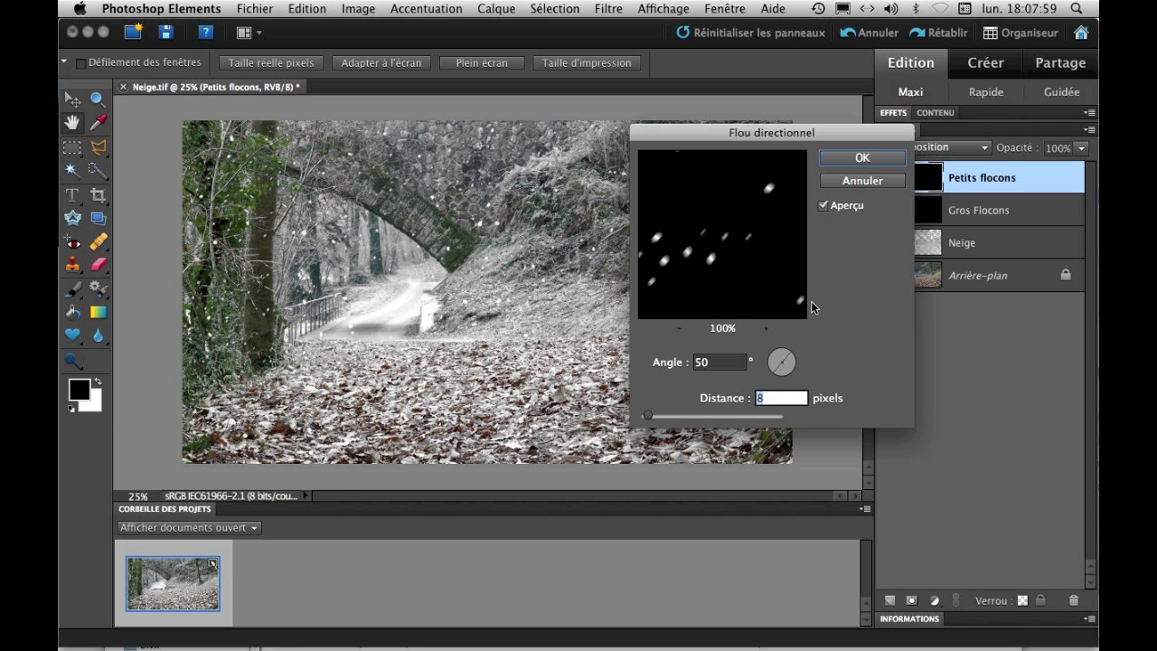
type("10")
left_click(857, 159)
- Toggle the Petits flocons and Neige layers off and on to compare the scene with and without each
left_click(886, 178)
left_click(885, 178)
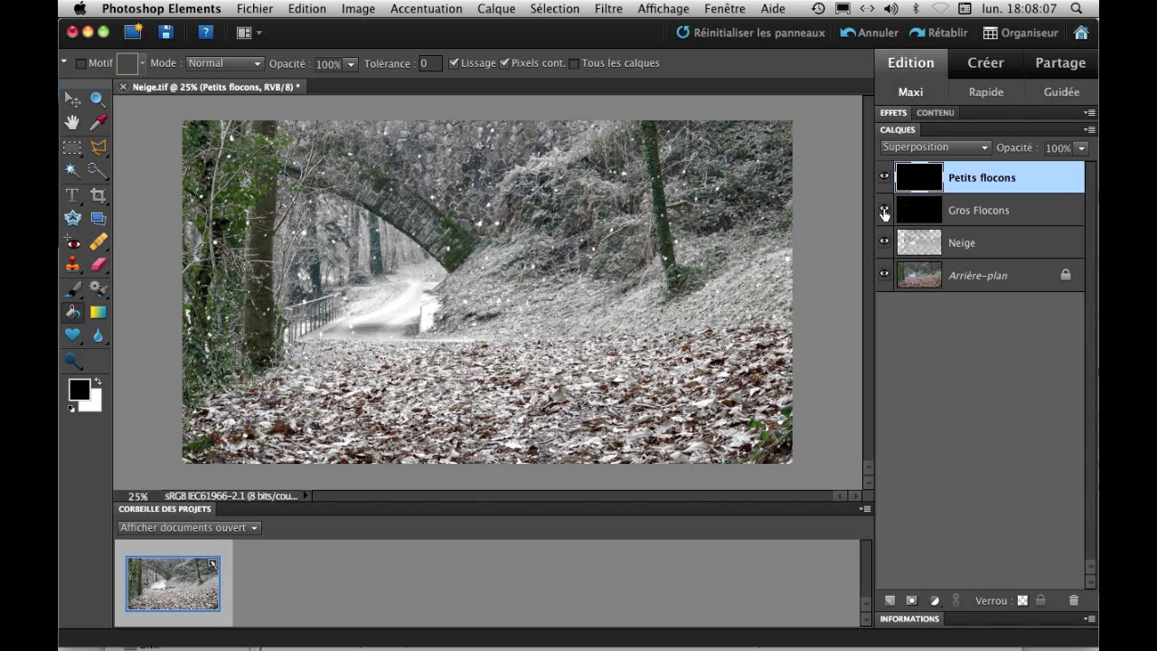
left_click(886, 241)
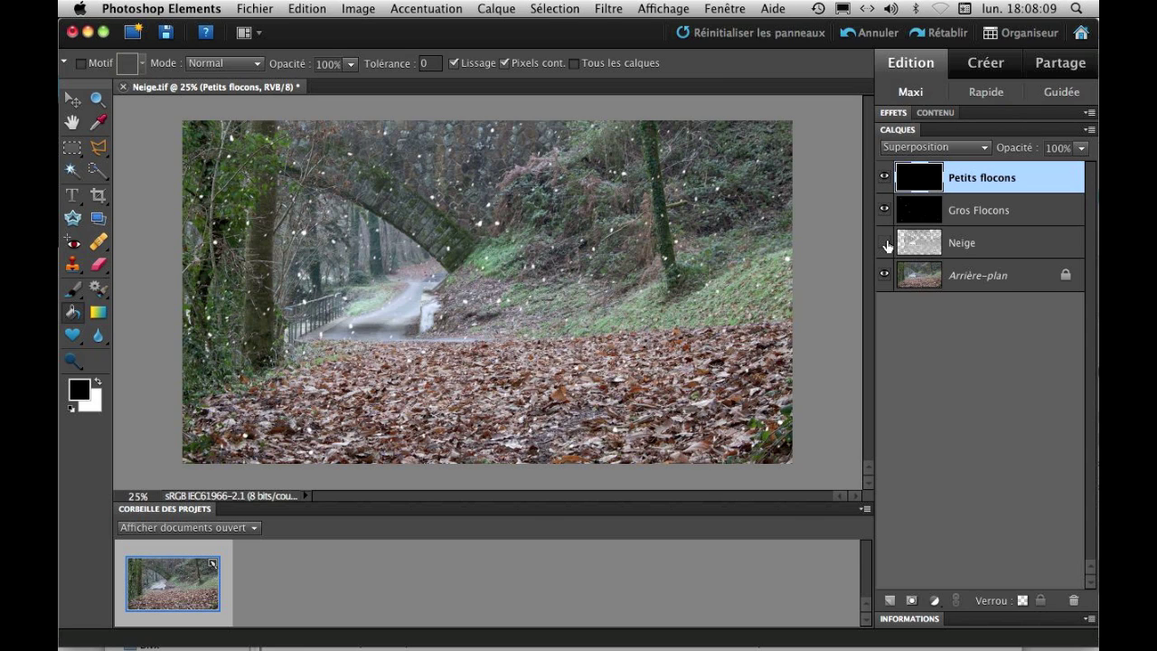
left_click(886, 244)
left_click(885, 244)
left_click(885, 243)
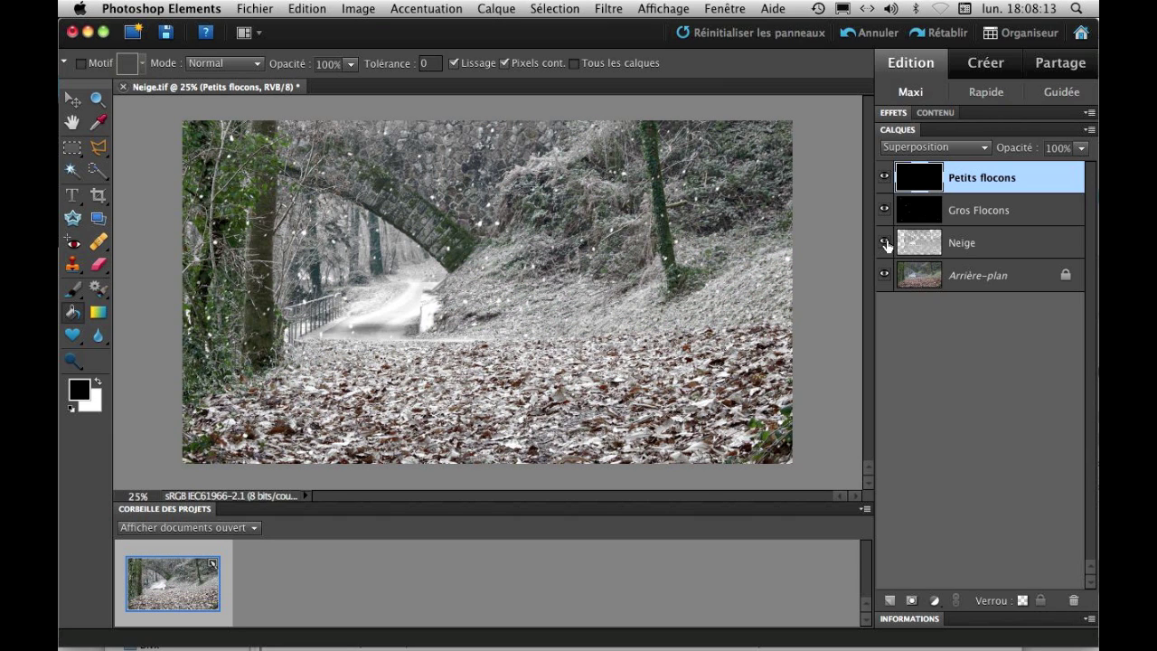